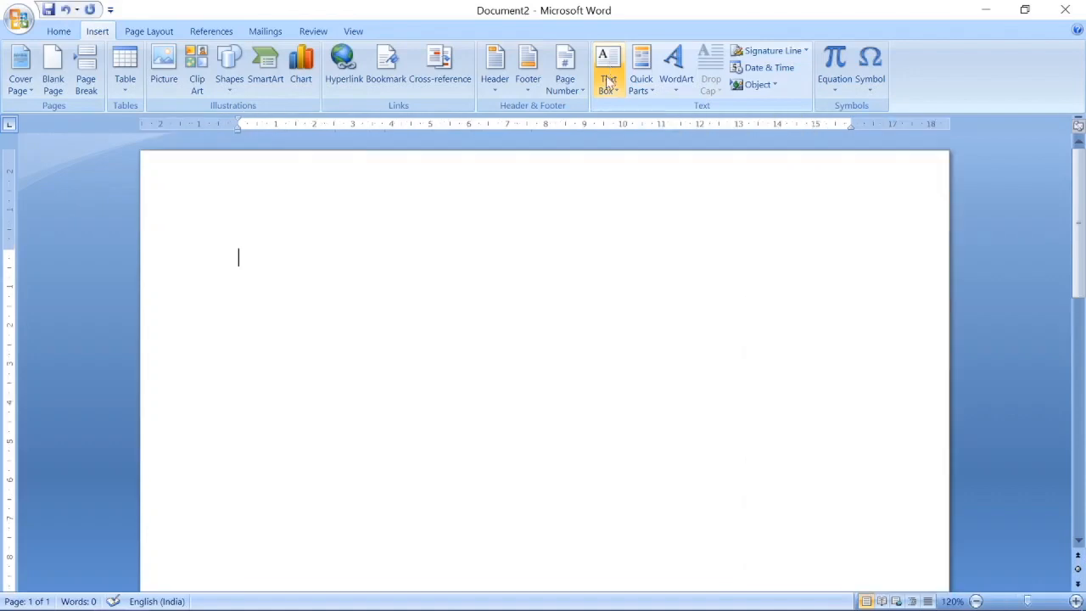
Draw a text box on the blank page, enter "hello" in it, and shrink it to about 0.97 by 1.63 cm.
{"action": "left_click", "coordinate": [610, 85]}
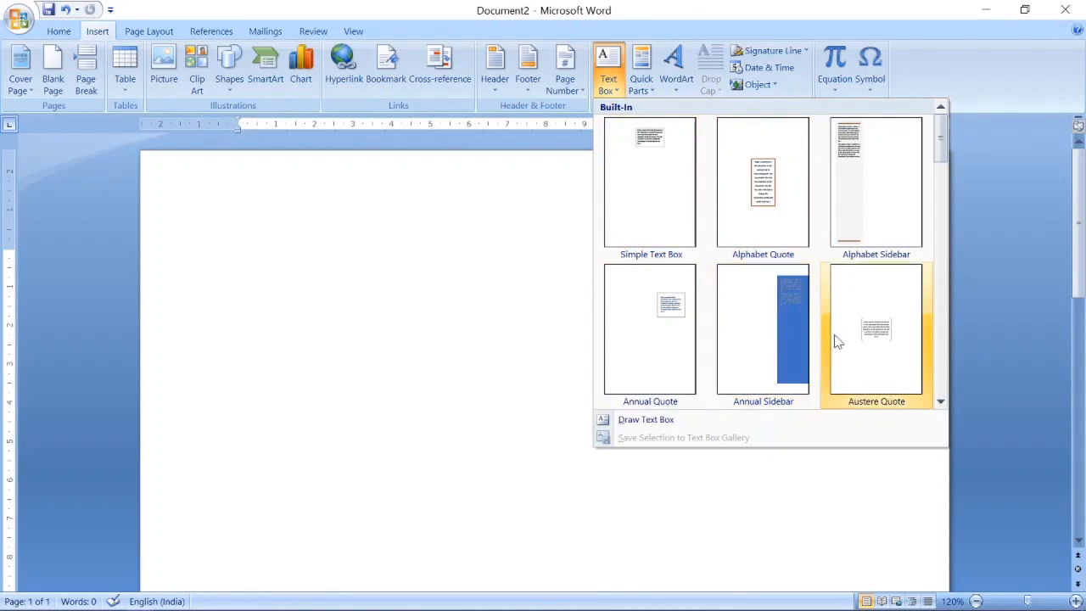
{"action": "left_click", "coordinate": [631, 422]}
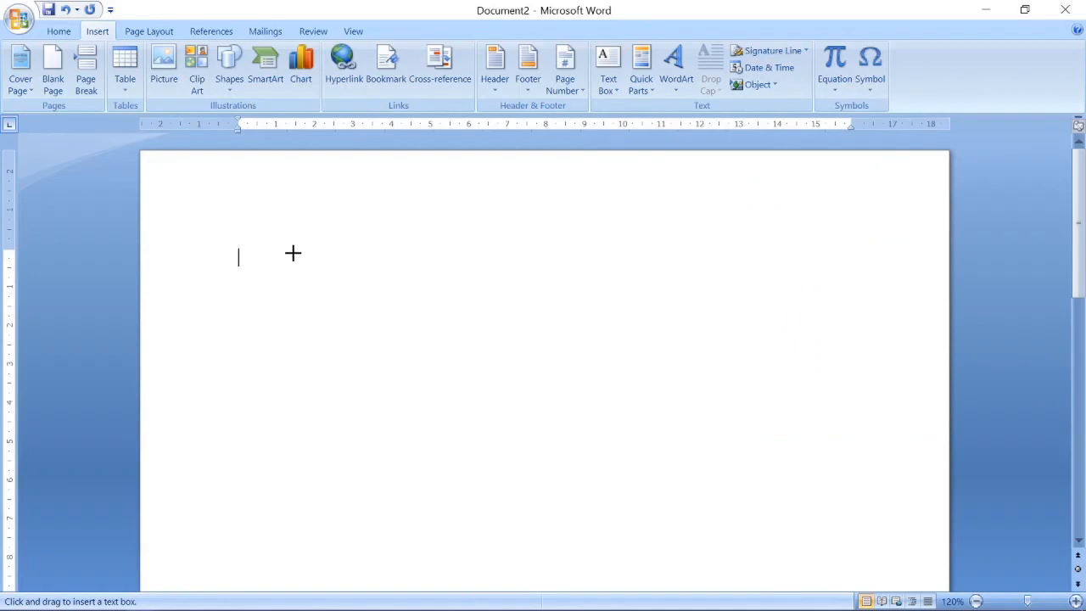
{"action": "left_click_drag", "start_coordinate": [264, 263], "coordinate": [606, 432]}
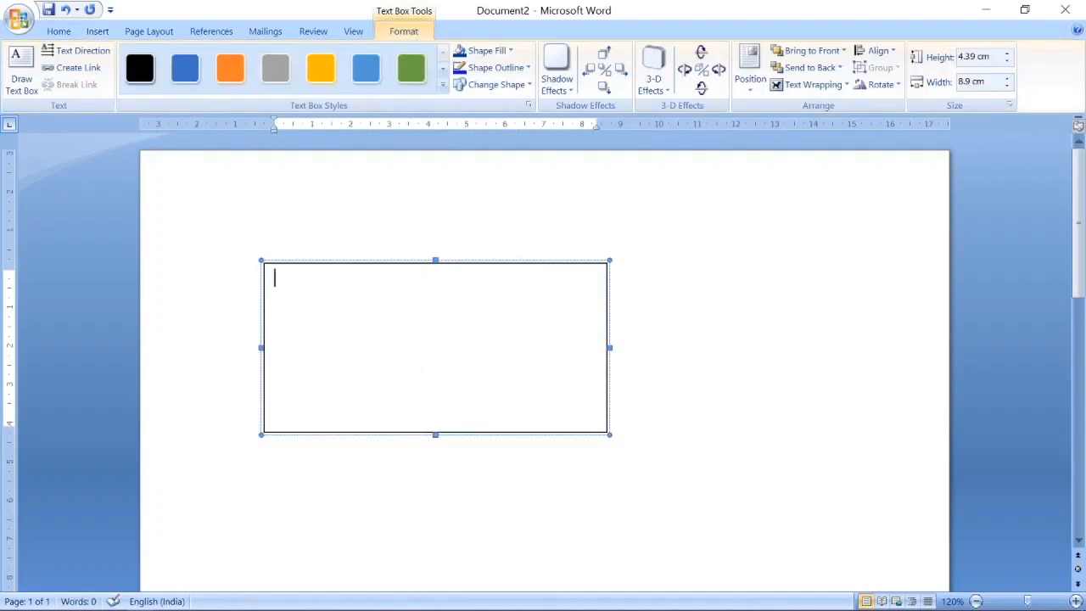
{"action": "type", "text": "hello"}
{"action": "left_click_drag", "start_coordinate": [611, 434], "coordinate": [615, 401]}
Enter "hello" as ordinary body text on the first line of the document.
{"action": "left_click", "coordinate": [286, 337]}
{"action": "type", "text": "he"}
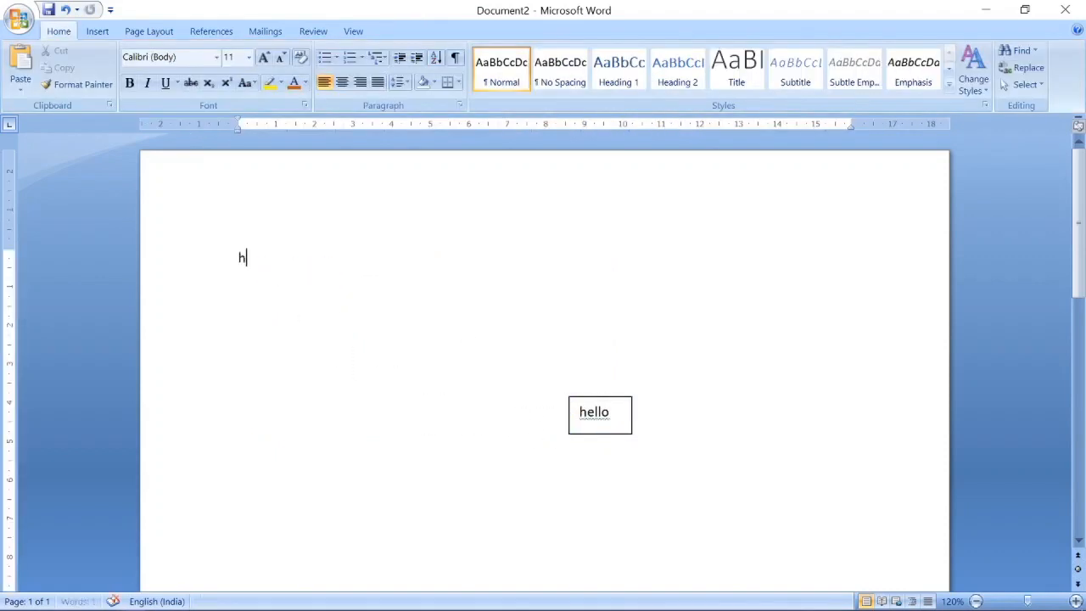
{"action": "type", "text": "llo"}
Move the text box to the upper right area of the page and remove its outline.
{"action": "left_click_drag", "start_coordinate": [600, 399], "coordinate": [707, 231]}
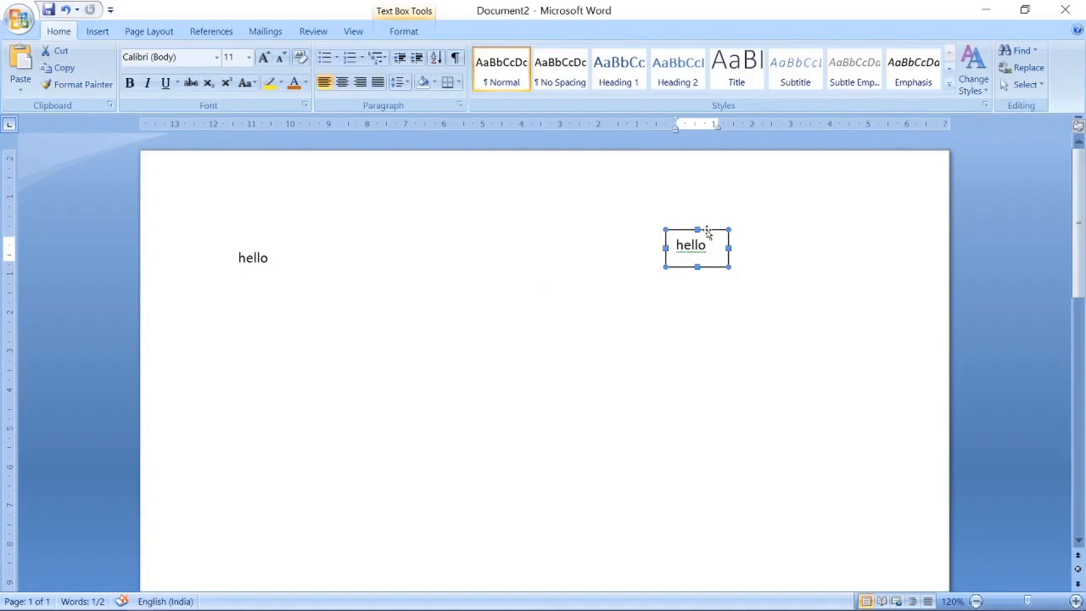
{"action": "left_click", "coordinate": [405, 31]}
{"action": "left_click", "coordinate": [499, 67]}
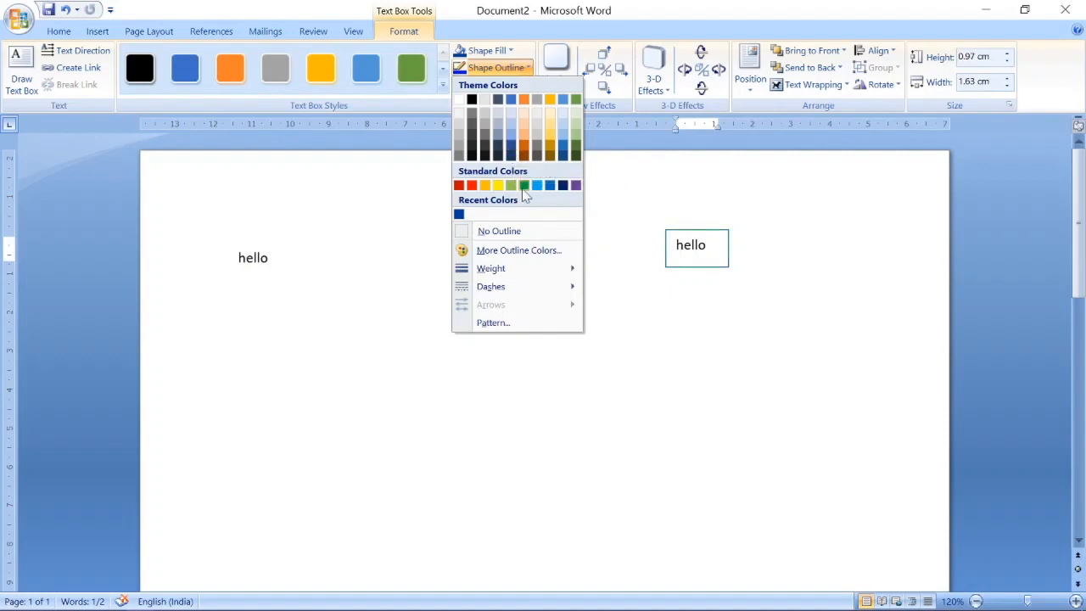
{"action": "left_click", "coordinate": [518, 236]}
{"action": "left_click", "coordinate": [679, 321]}
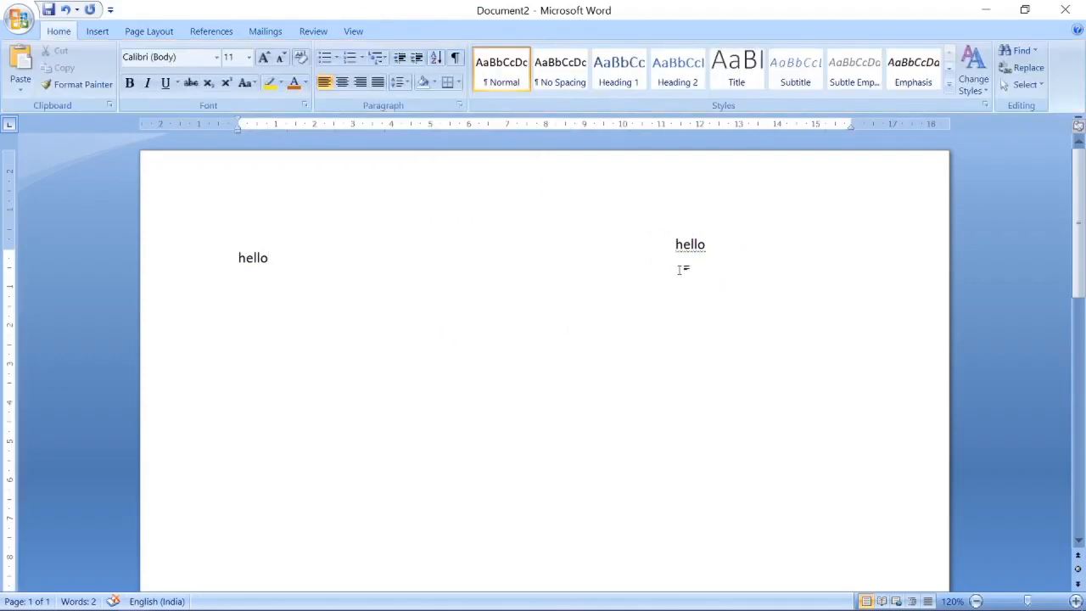
Reposition the borderless text box directly beside the "hello" body text without covering it.
{"action": "left_click", "coordinate": [674, 227]}
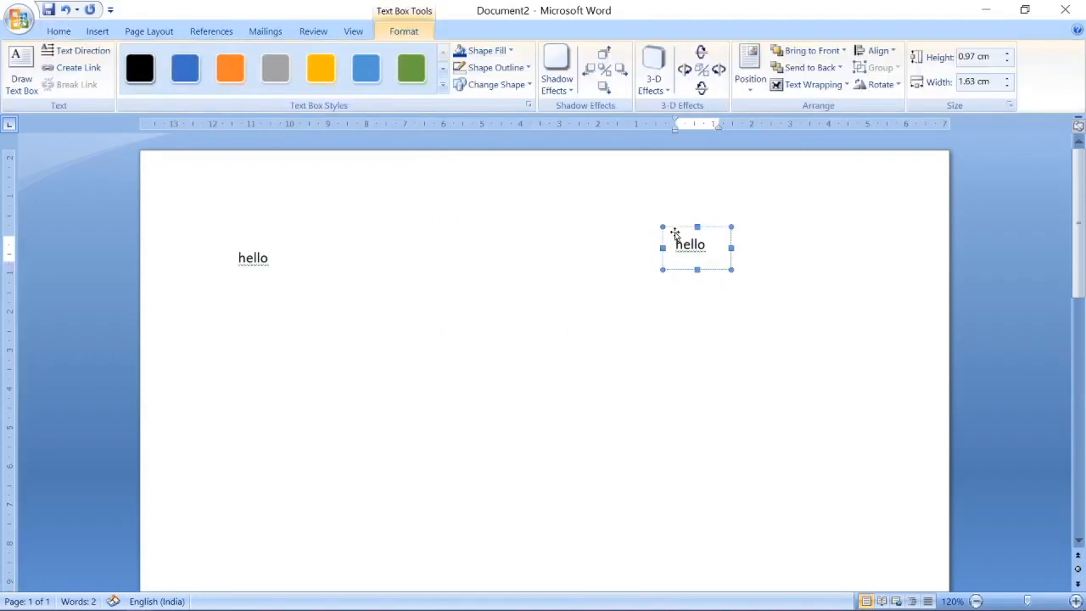
{"action": "left_click_drag", "start_coordinate": [677, 227], "coordinate": [610, 259]}
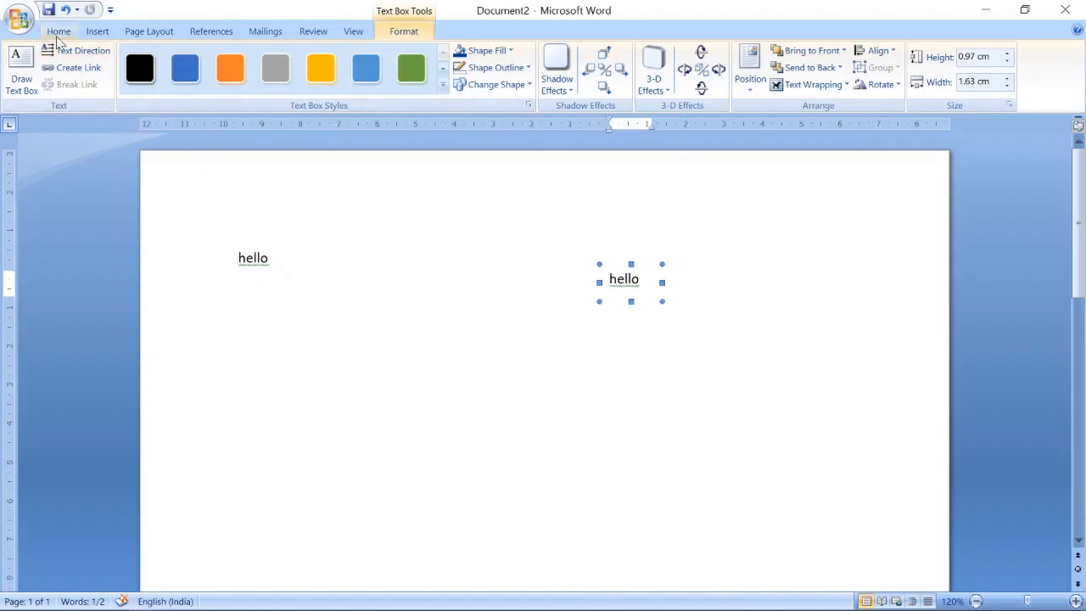
{"action": "left_click", "coordinate": [101, 34]}
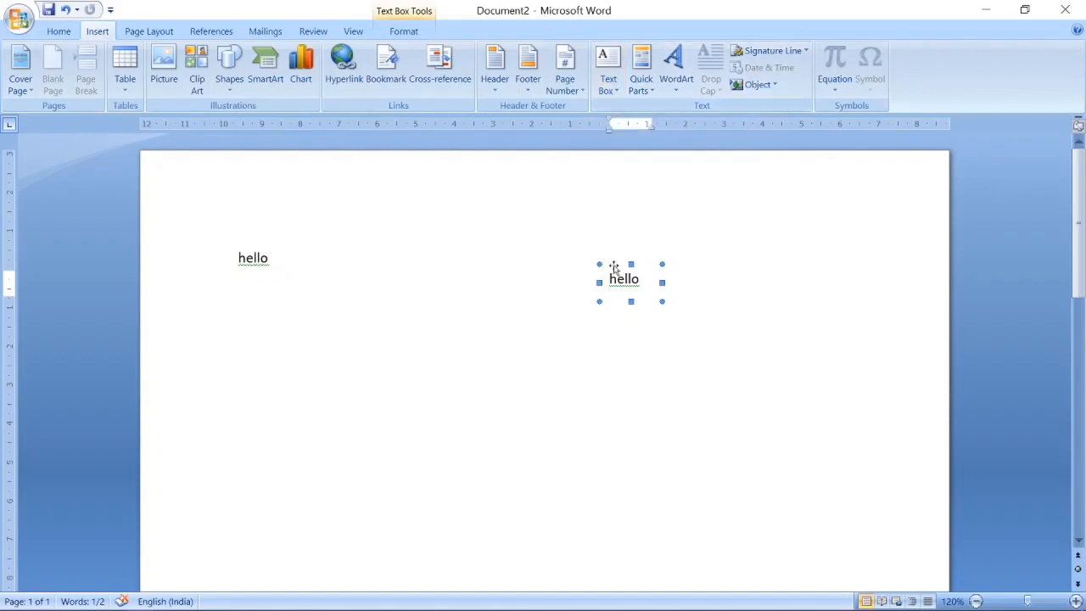
{"action": "left_click_drag", "start_coordinate": [615, 265], "coordinate": [289, 249]}
{"action": "left_click", "coordinate": [354, 289]}
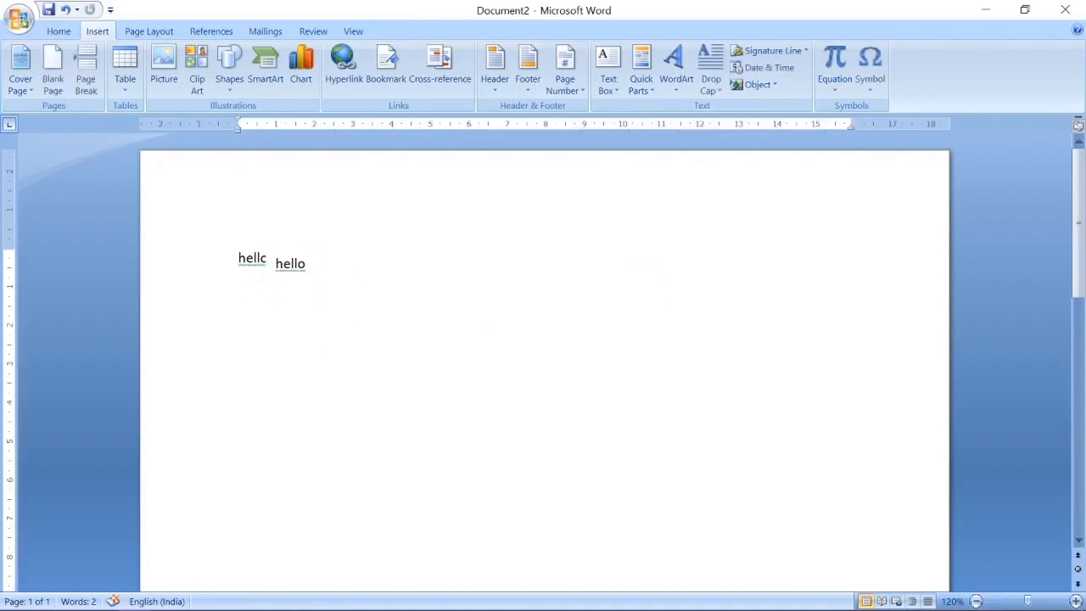
{"action": "left_click", "coordinate": [263, 270]}
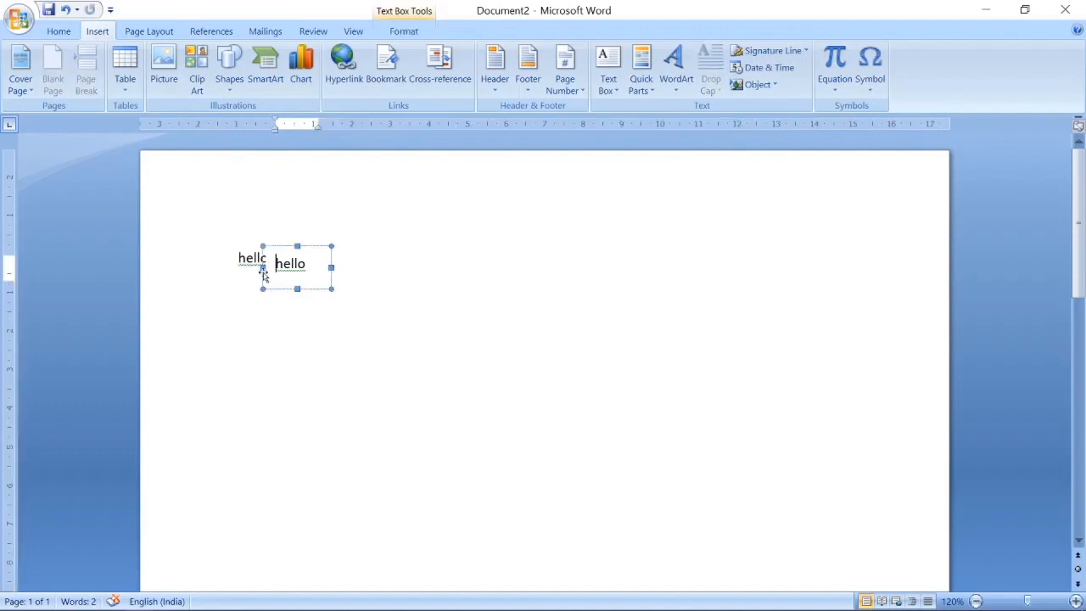
{"action": "left_click_drag", "start_coordinate": [263, 270], "coordinate": [266, 267]}
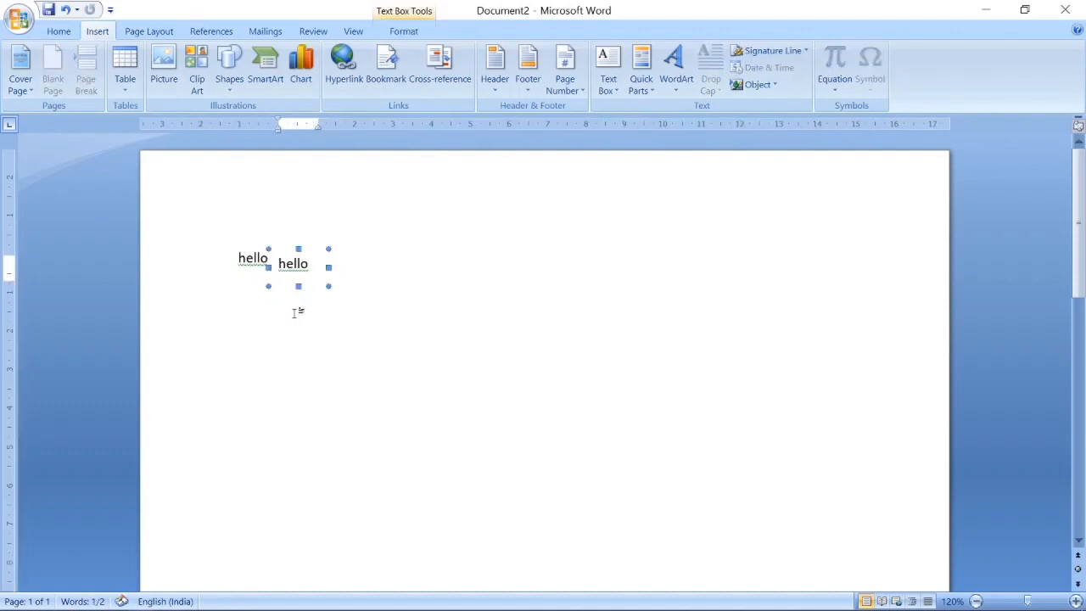
Select the entire document content and delete it, including the text box.
{"action": "left_click", "coordinate": [253, 343]}
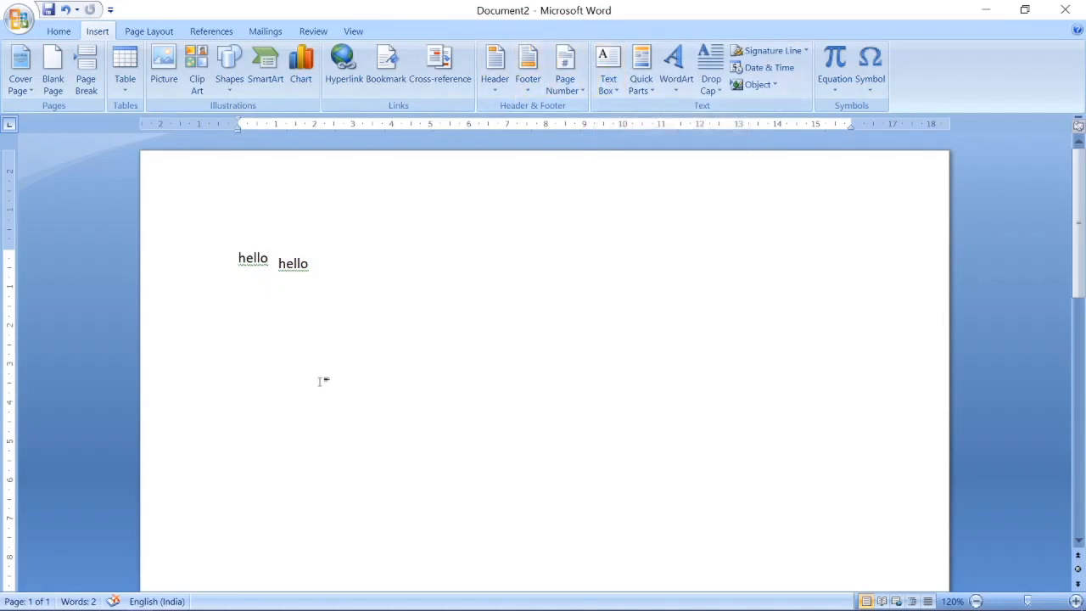
{"action": "key", "text": "ctrl+a"}
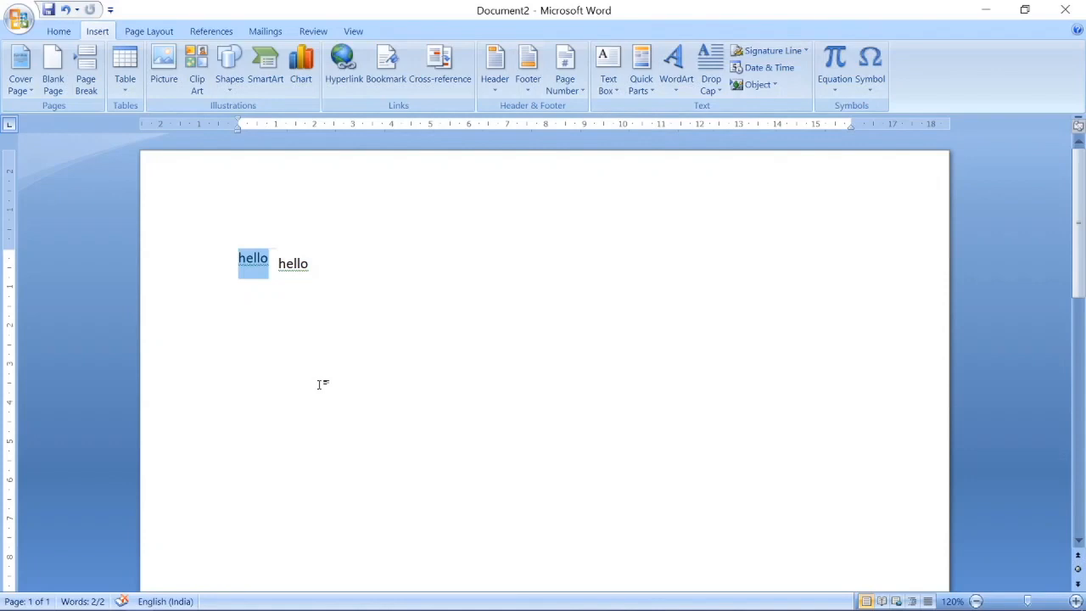
{"action": "key", "text": "Delete"}
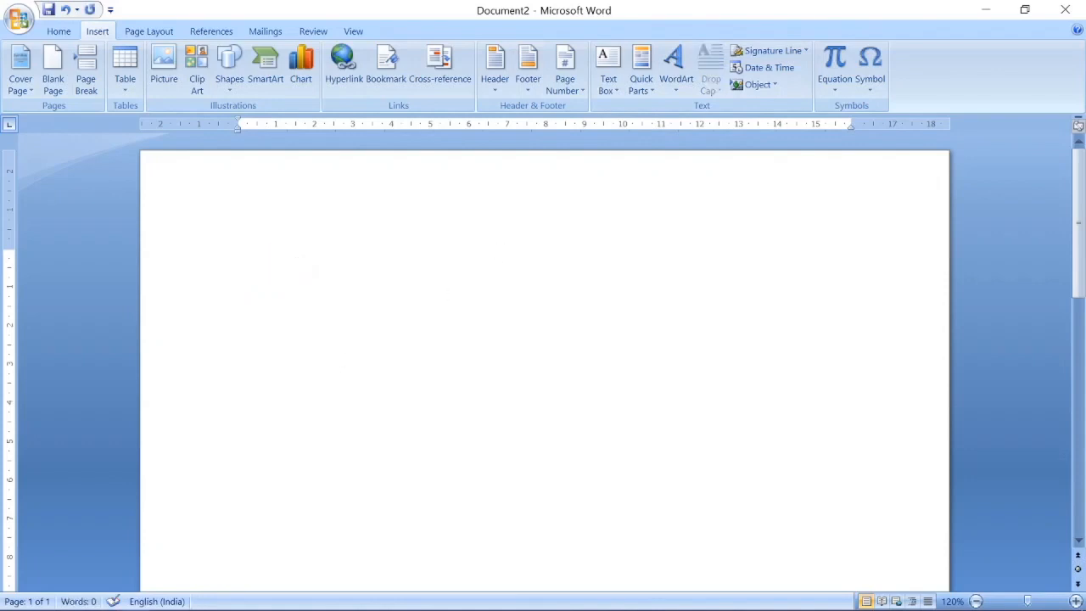
Insert a WordArt object reading "hello" in the black arched style, using Arial Black at size 36.
{"action": "left_click", "coordinate": [677, 71]}
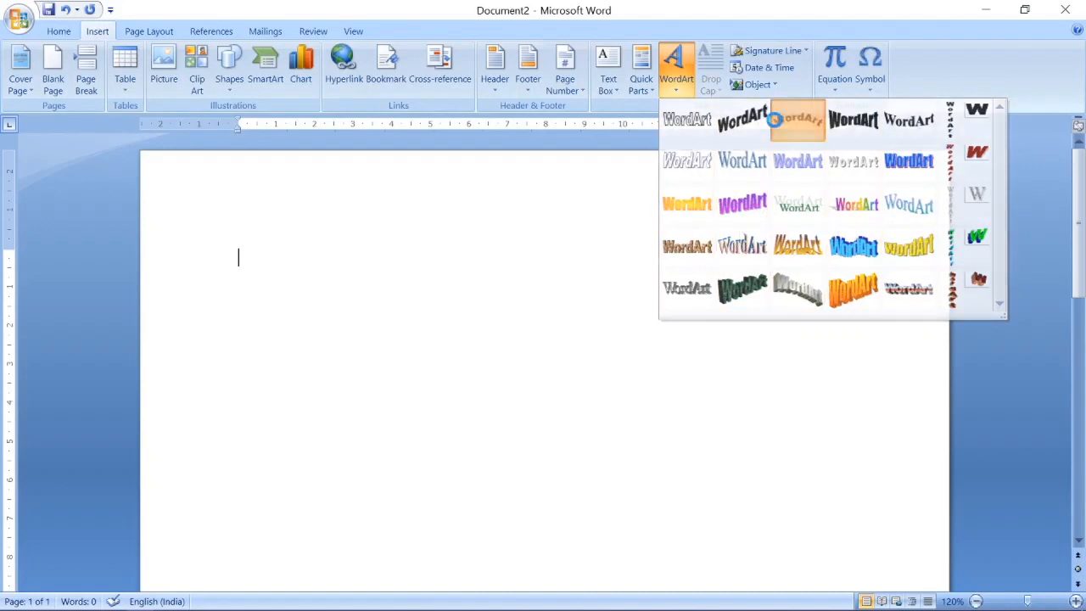
{"action": "left_click", "coordinate": [798, 119]}
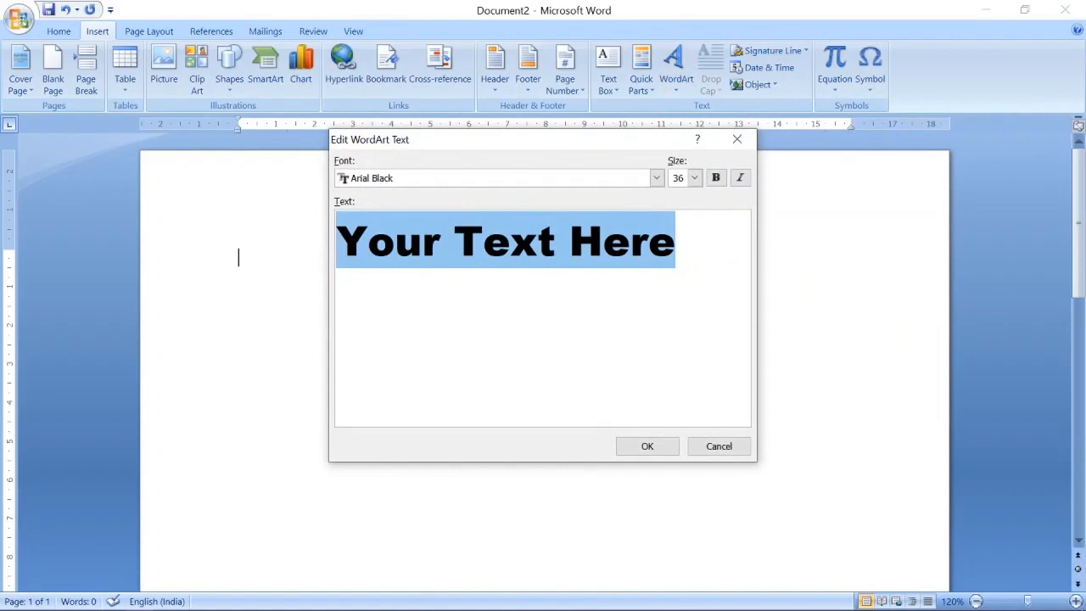
{"action": "type", "text": "hello"}
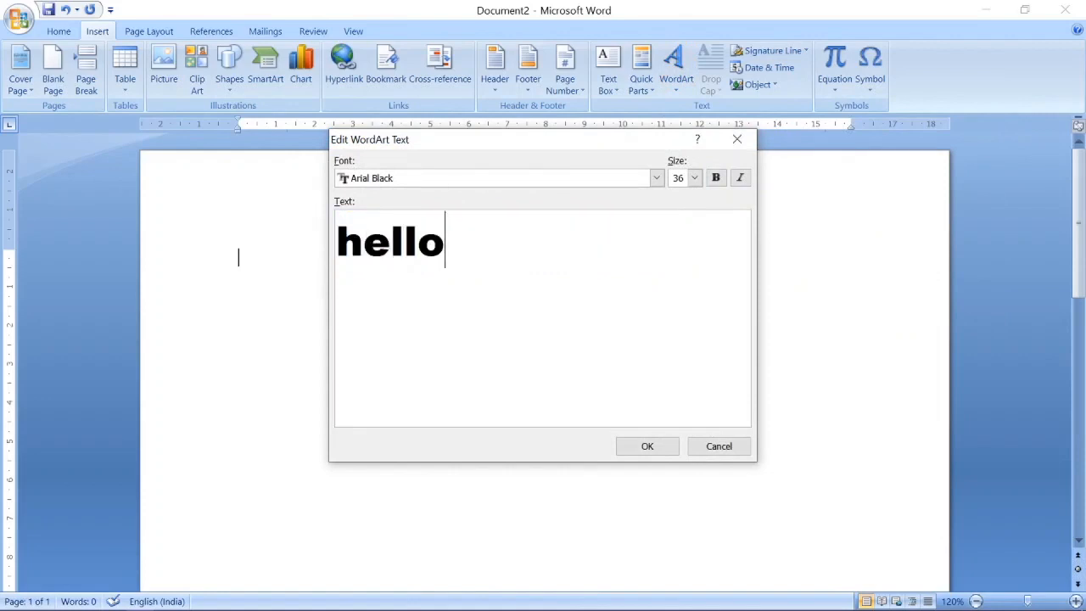
{"action": "left_click", "coordinate": [645, 448]}
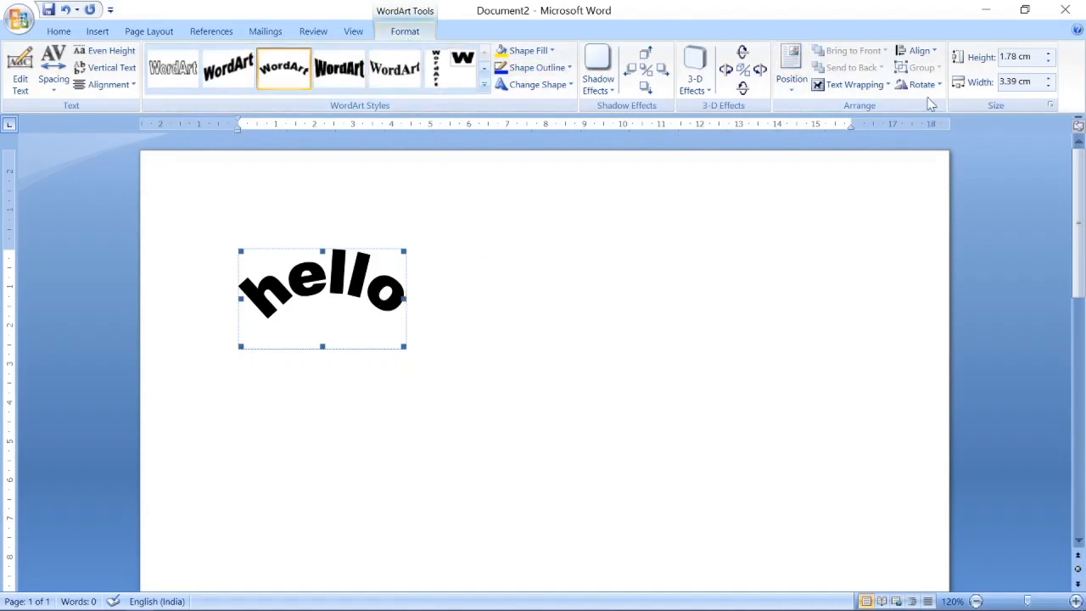
Set the WordArt's text wrapping to In Front of Text, then move and enlarge it to about 3.24 by 5.36 cm.
{"action": "left_click", "coordinate": [868, 91]}
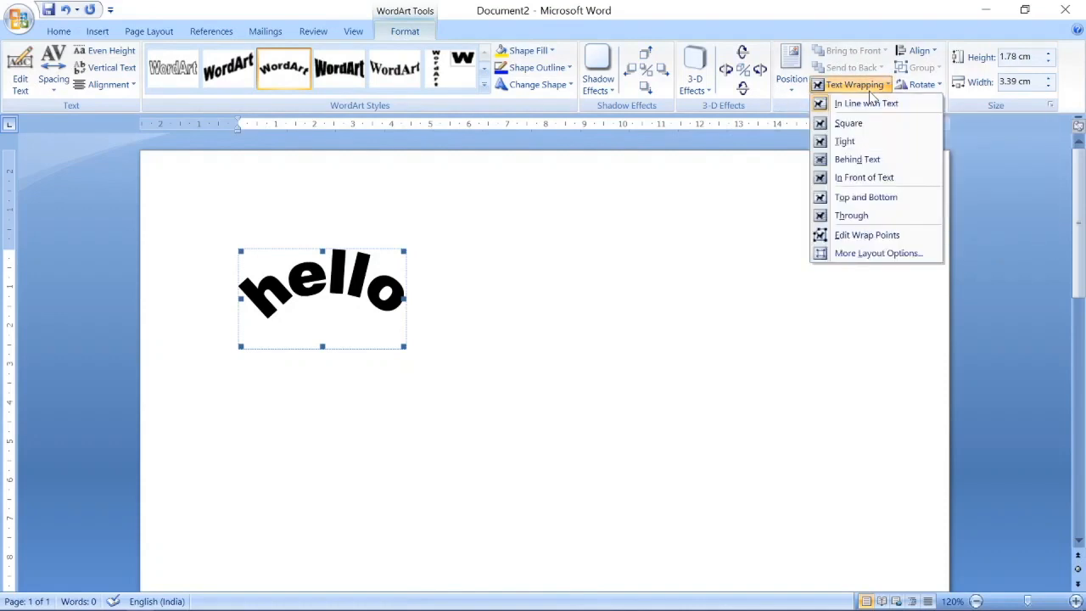
{"action": "left_click", "coordinate": [860, 185]}
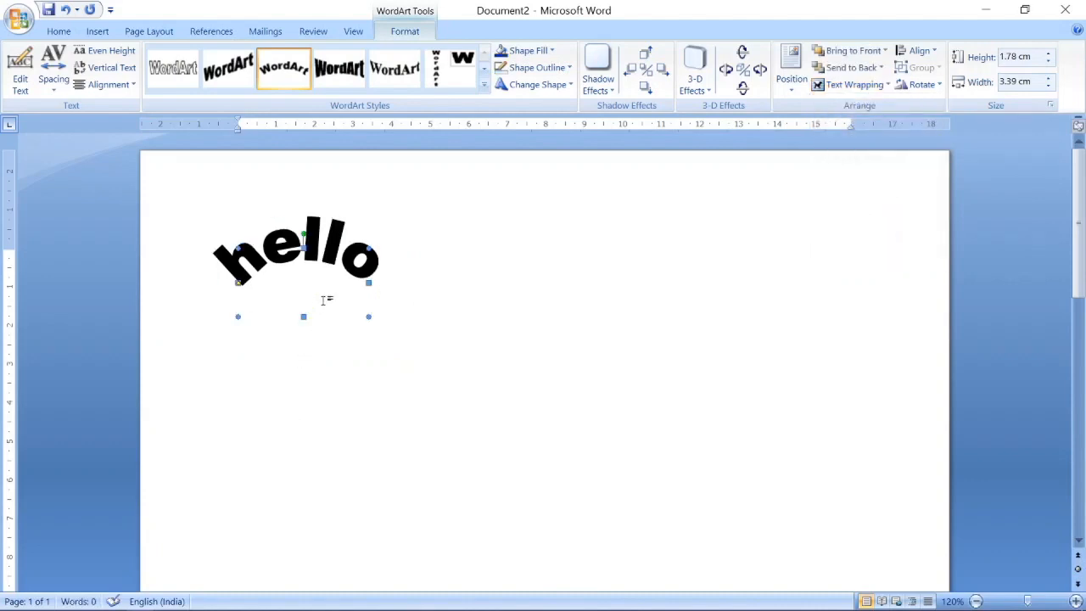
{"action": "left_click_drag", "start_coordinate": [347, 263], "coordinate": [696, 194]}
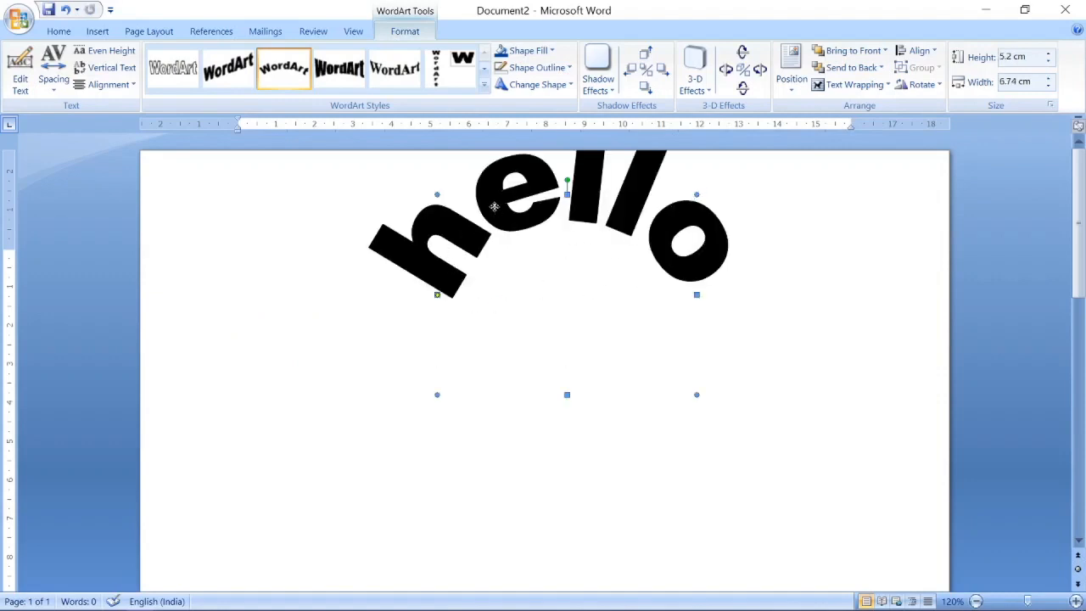
{"action": "left_click_drag", "start_coordinate": [502, 206], "coordinate": [435, 326]}
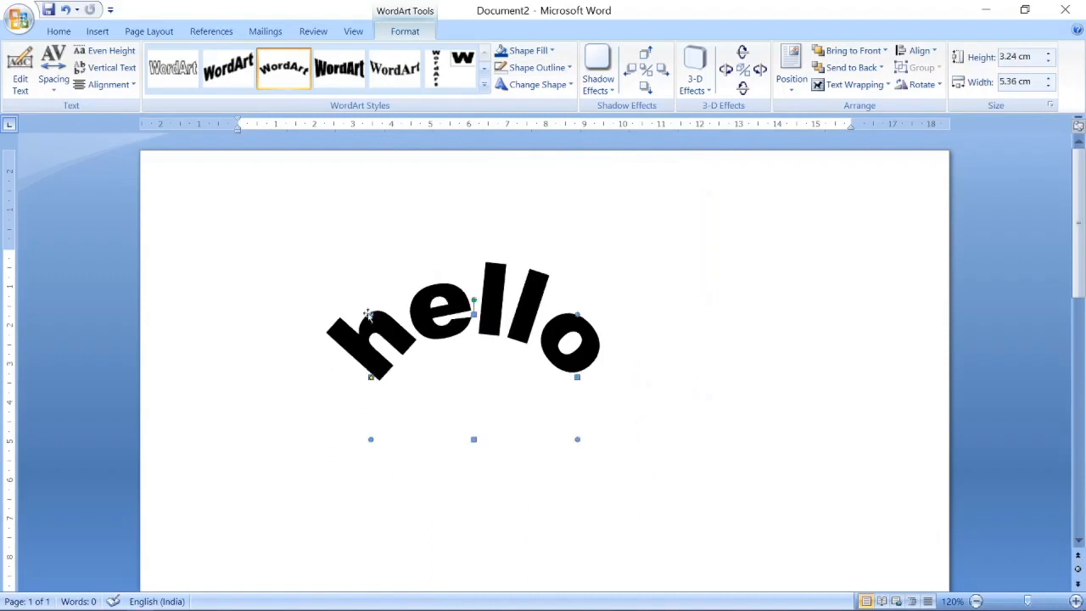
Try several of the black and outlined WordArt styles on the "hello" object.
{"action": "left_click", "coordinate": [340, 68]}
{"action": "left_click", "coordinate": [395, 75]}
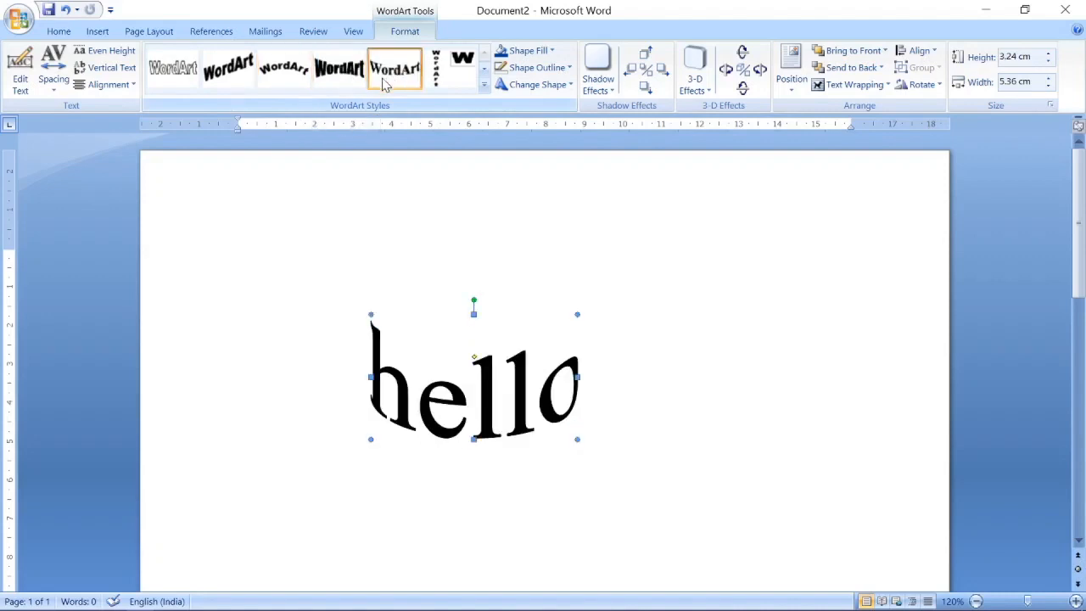
{"action": "left_click", "coordinate": [173, 70]}
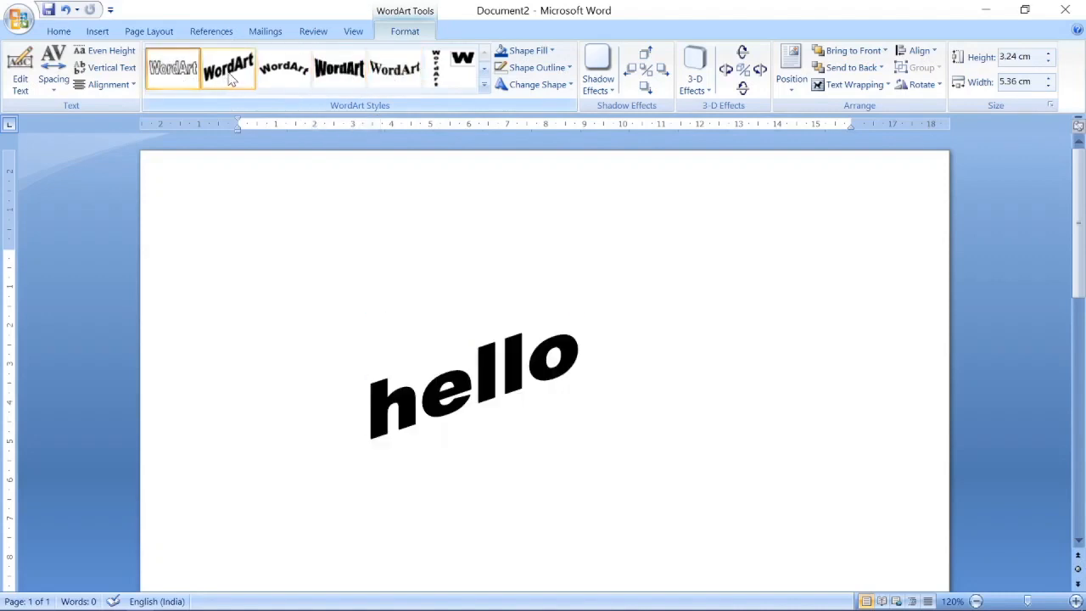
{"action": "left_click", "coordinate": [276, 72]}
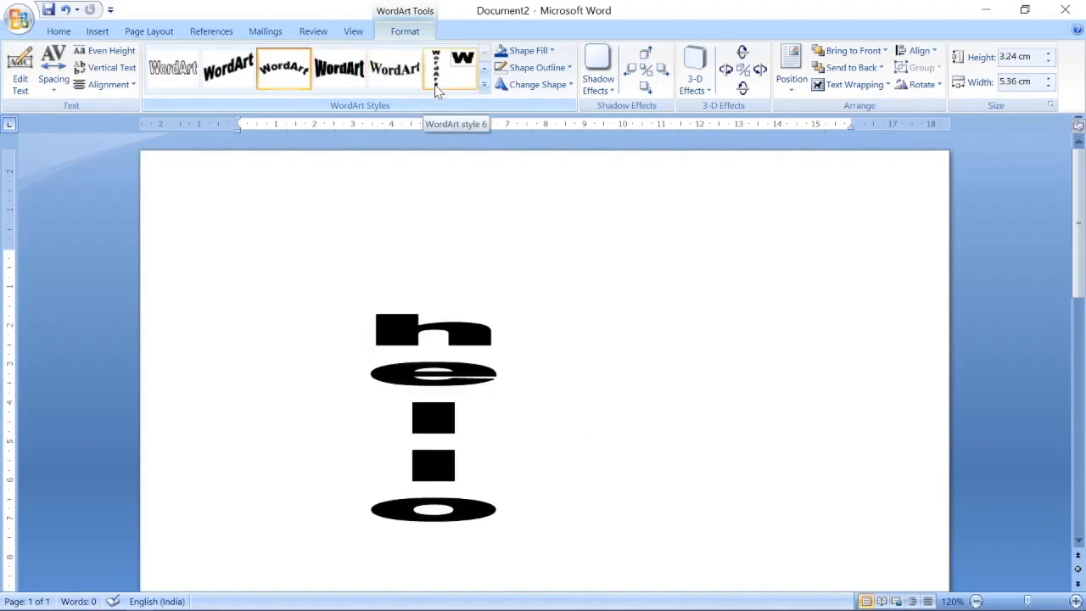
Apply the wavy WordArt style with the blue-to-teal gradient and grey shadow to the "hello" object.
{"action": "left_click", "coordinate": [485, 88]}
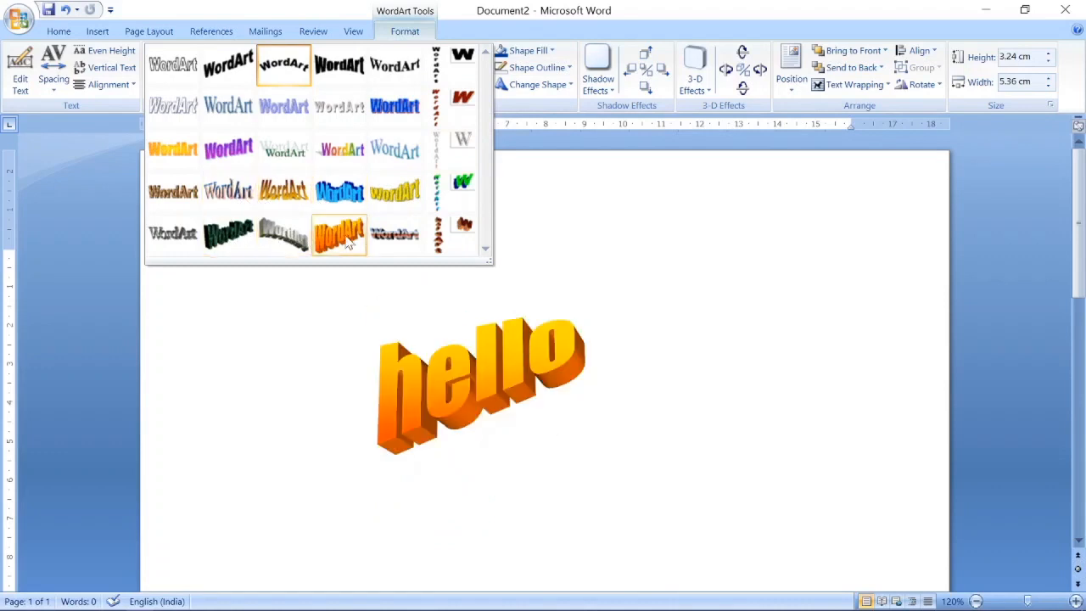
{"action": "left_click", "coordinate": [395, 149]}
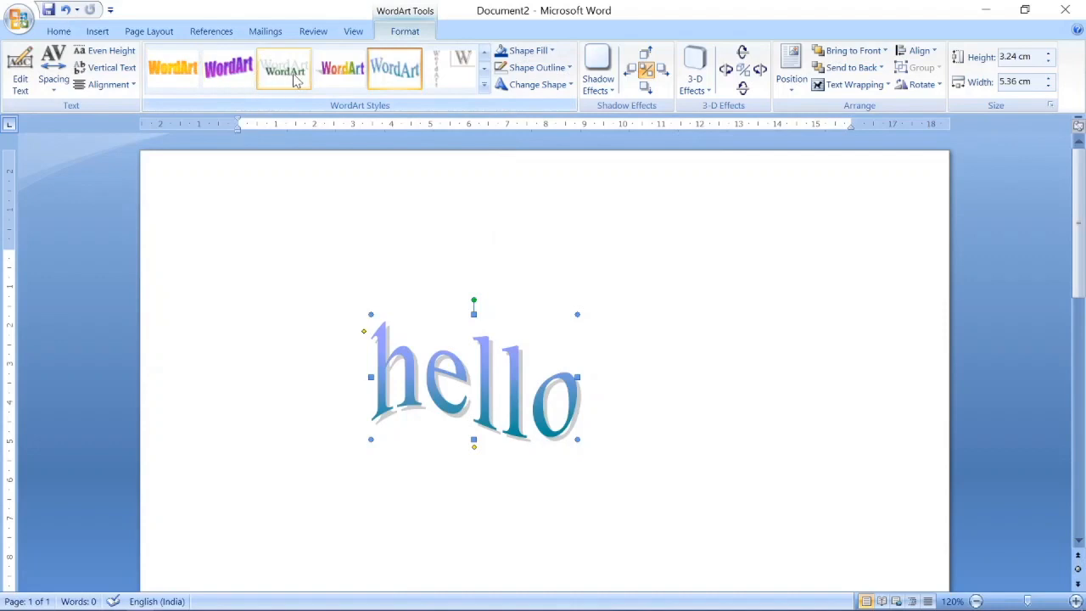
{"action": "left_click", "coordinate": [420, 75]}
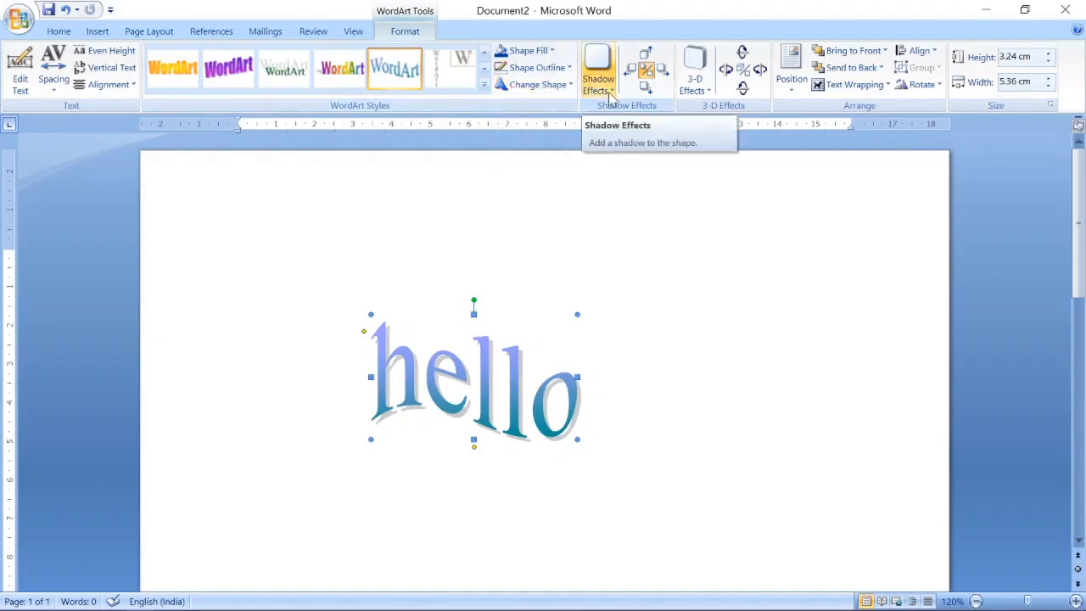
Try the first perspective shadow on the WordArt, then apply the second of the additional shadow styles.
{"action": "left_click", "coordinate": [609, 95]}
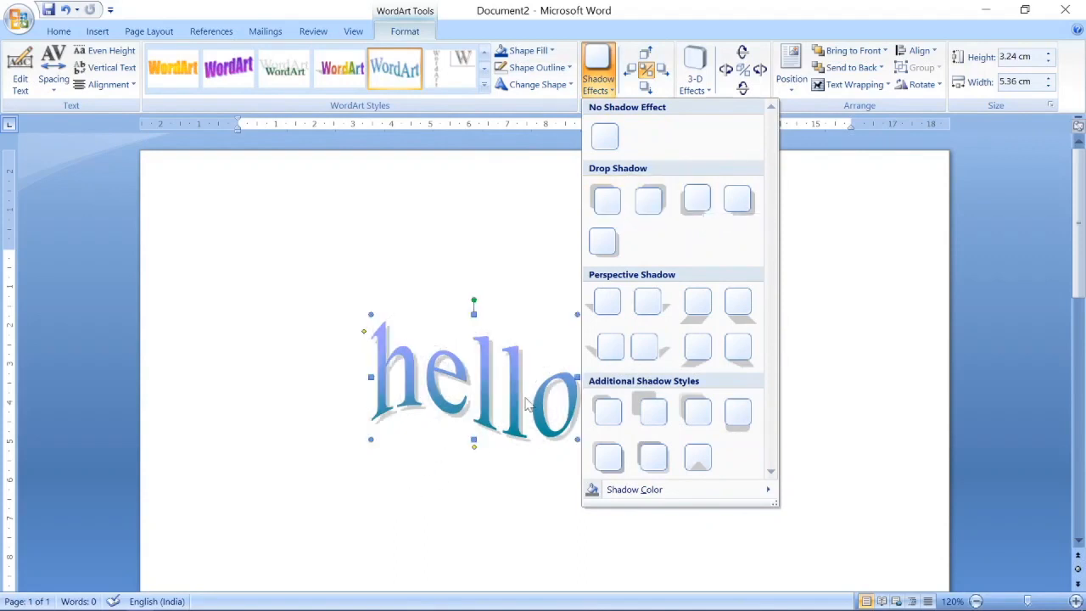
{"action": "left_click", "coordinate": [607, 306]}
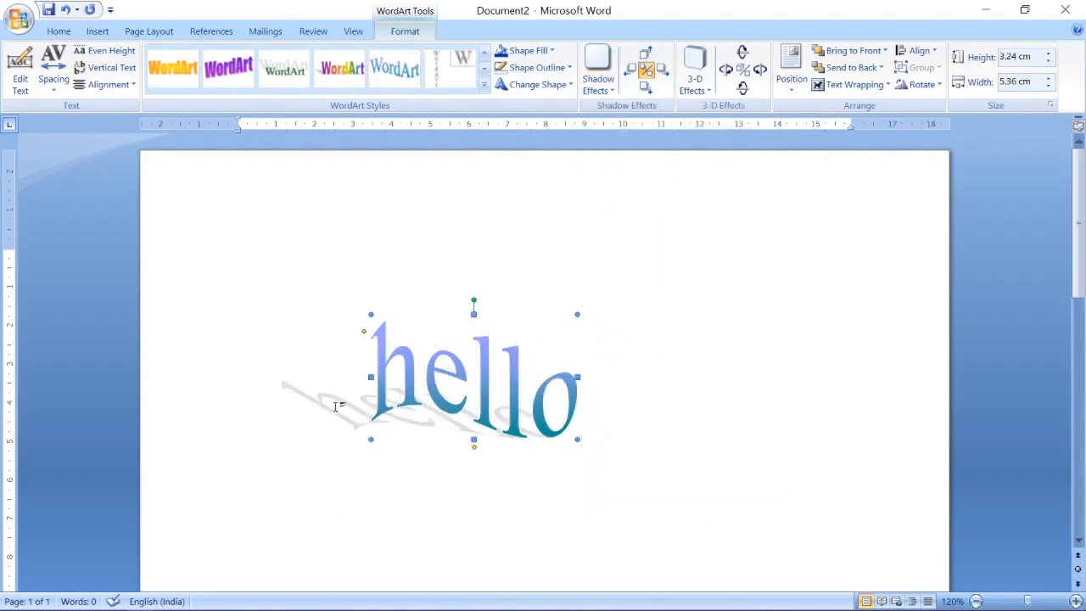
{"action": "left_click", "coordinate": [610, 89]}
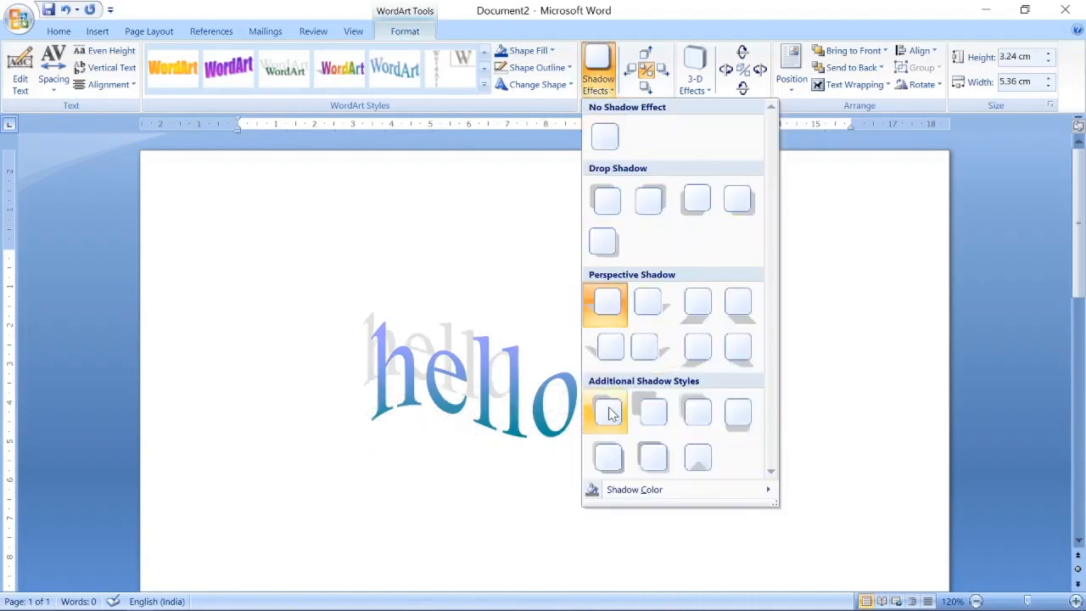
{"action": "left_click", "coordinate": [654, 408]}
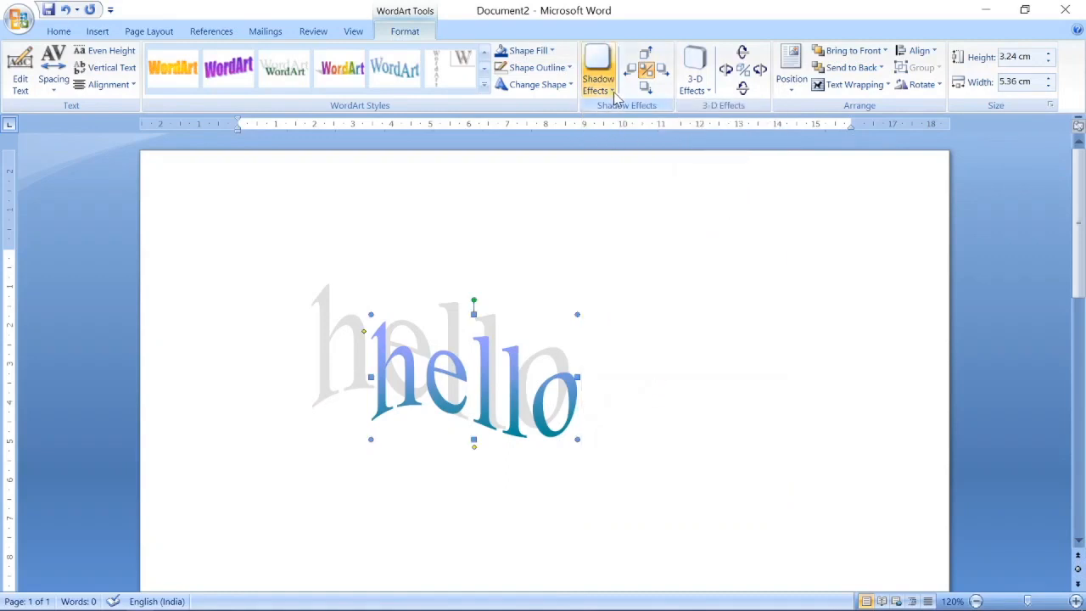
Change the "hello" WordArt's shadow color to a dark gold theme shade.
{"action": "left_click", "coordinate": [615, 93]}
{"action": "mouse_move", "coordinate": [672, 482]}
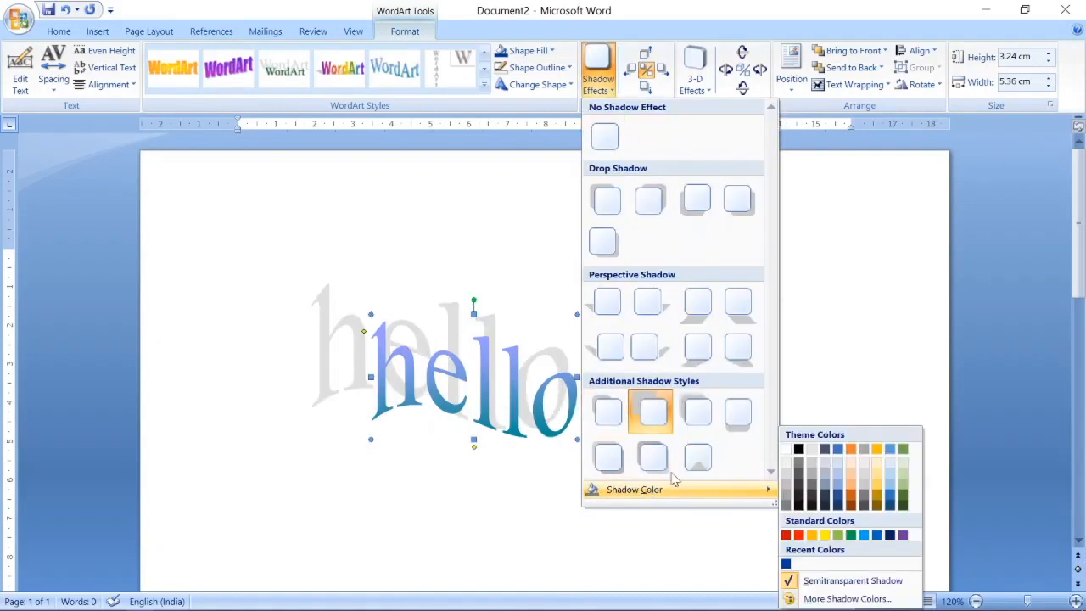
{"action": "left_click", "coordinate": [877, 502]}
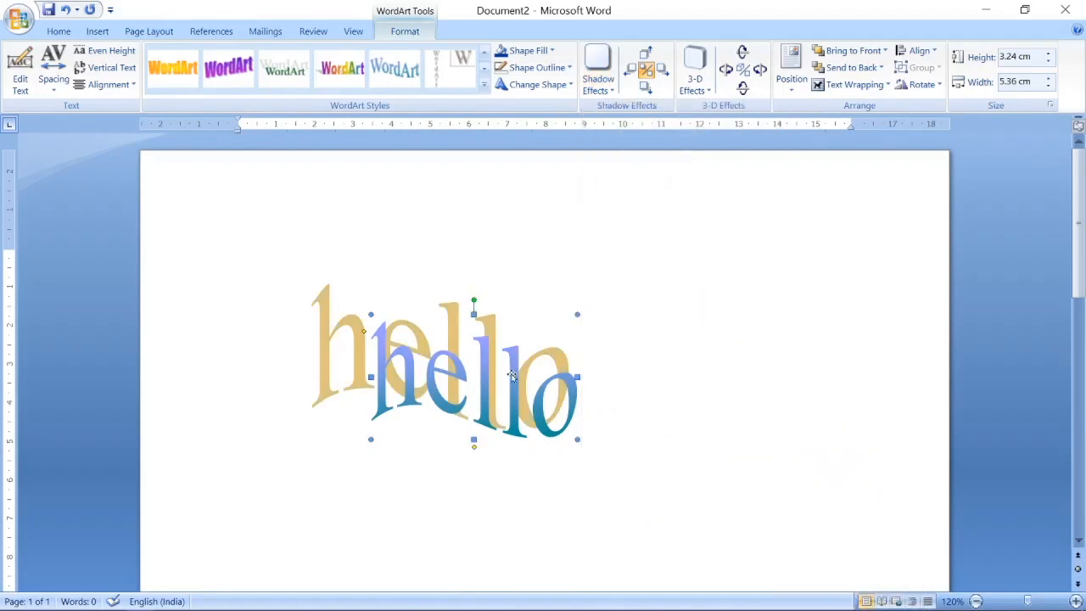
Nudge the WordArt's shadow to the right in many small increments, then nudge it slightly back to the left.
{"action": "left_click", "coordinate": [665, 74]}
{"action": "left_click", "coordinate": [665, 75]}
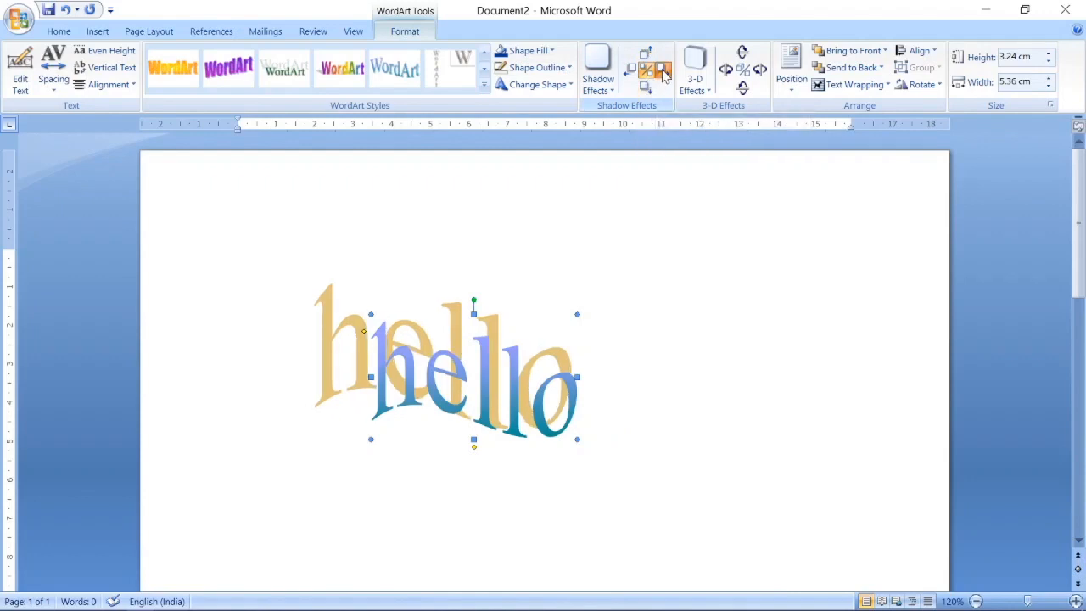
{"action": "left_click", "coordinate": [665, 74]}
{"action": "left_click", "coordinate": [664, 75]}
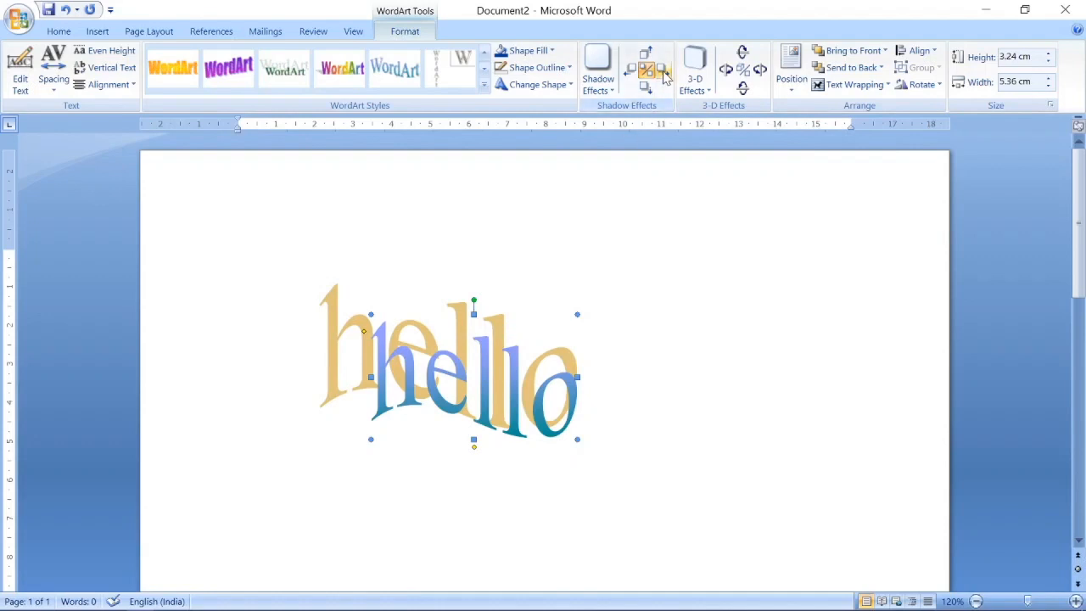
{"action": "left_click", "coordinate": [664, 75]}
{"action": "left_click", "coordinate": [664, 74]}
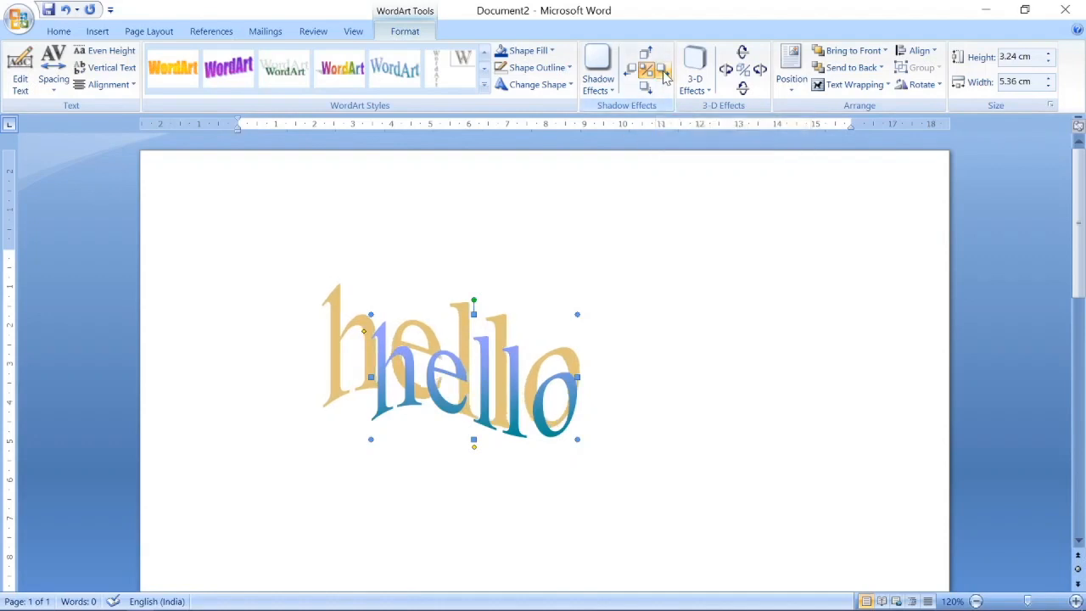
{"action": "left_click", "coordinate": [665, 75]}
{"action": "left_click", "coordinate": [664, 75]}
{"action": "left_click", "coordinate": [665, 74]}
{"action": "left_click", "coordinate": [664, 75]}
{"action": "left_click", "coordinate": [664, 75]}
{"action": "left_click", "coordinate": [664, 74]}
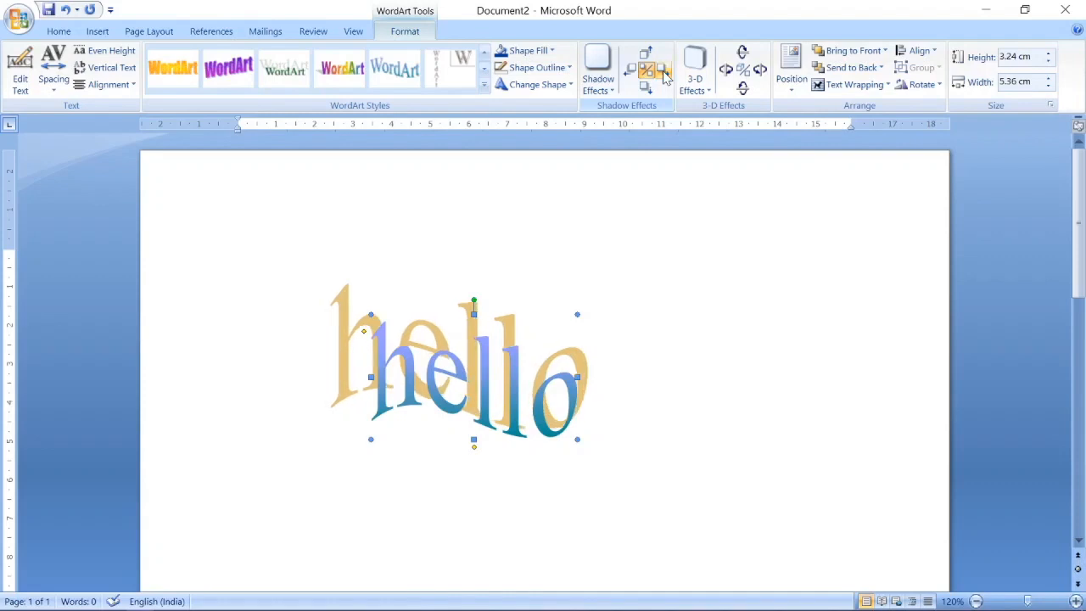
{"action": "left_click", "coordinate": [664, 75]}
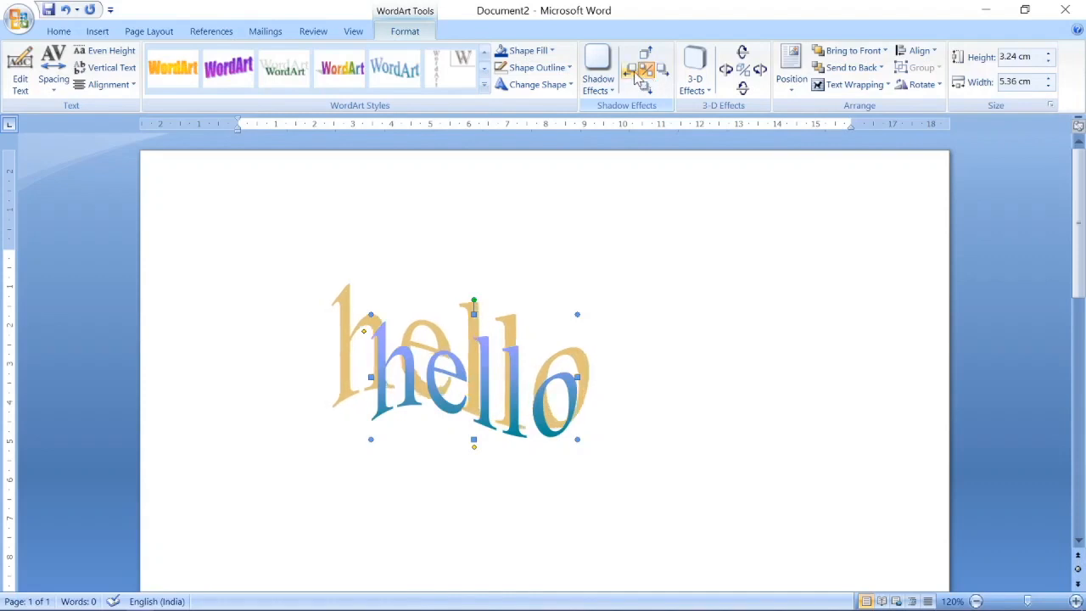
{"action": "left_click", "coordinate": [631, 73]}
{"action": "left_click", "coordinate": [631, 73]}
{"action": "left_click", "coordinate": [632, 73]}
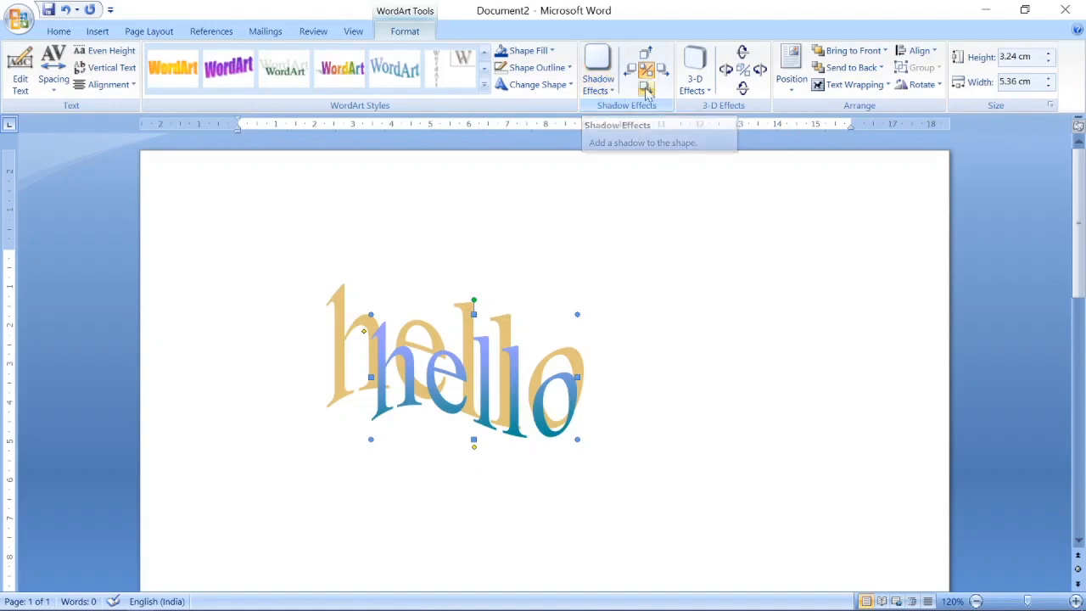
Apply the fifth Rotate in Perspective 3-D effect to the "hello" WordArt and set its 3-D color to dark gold.
{"action": "left_click", "coordinate": [708, 92]}
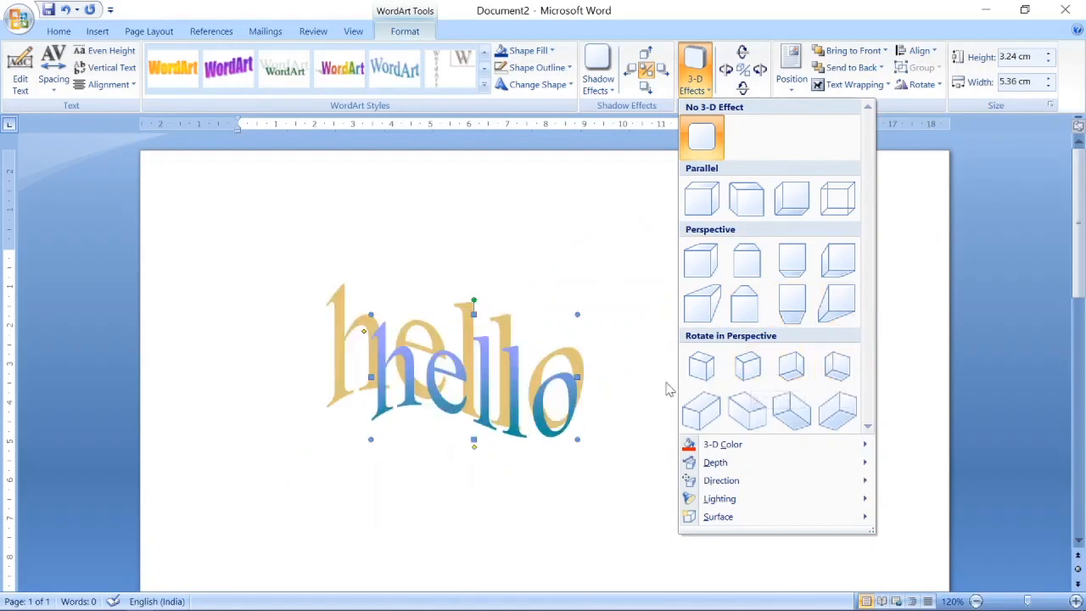
{"action": "left_click", "coordinate": [705, 418]}
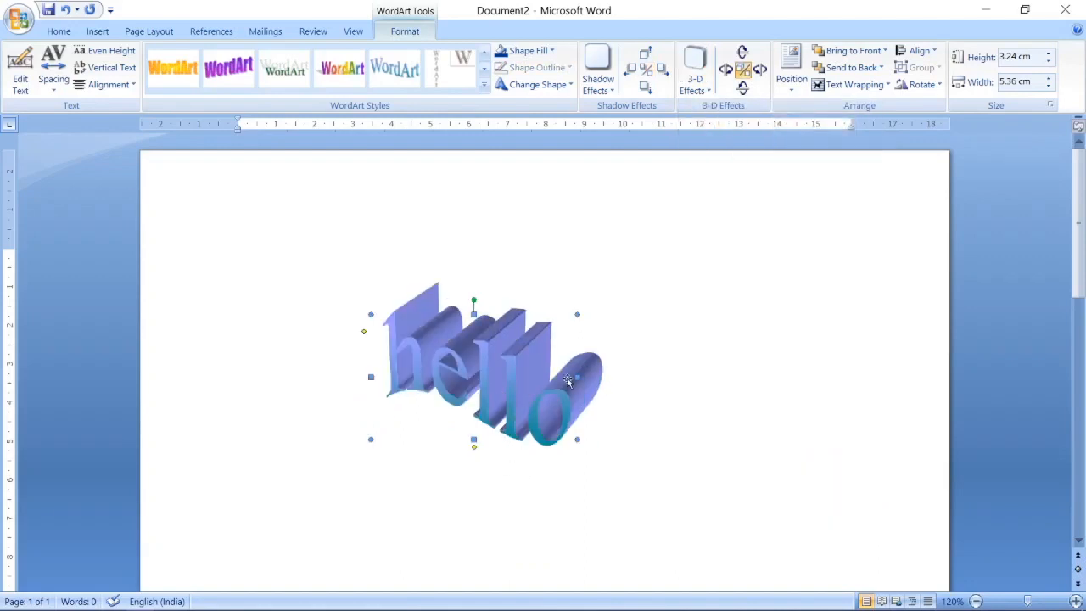
{"action": "left_click", "coordinate": [696, 81]}
{"action": "mouse_move", "coordinate": [738, 446]}
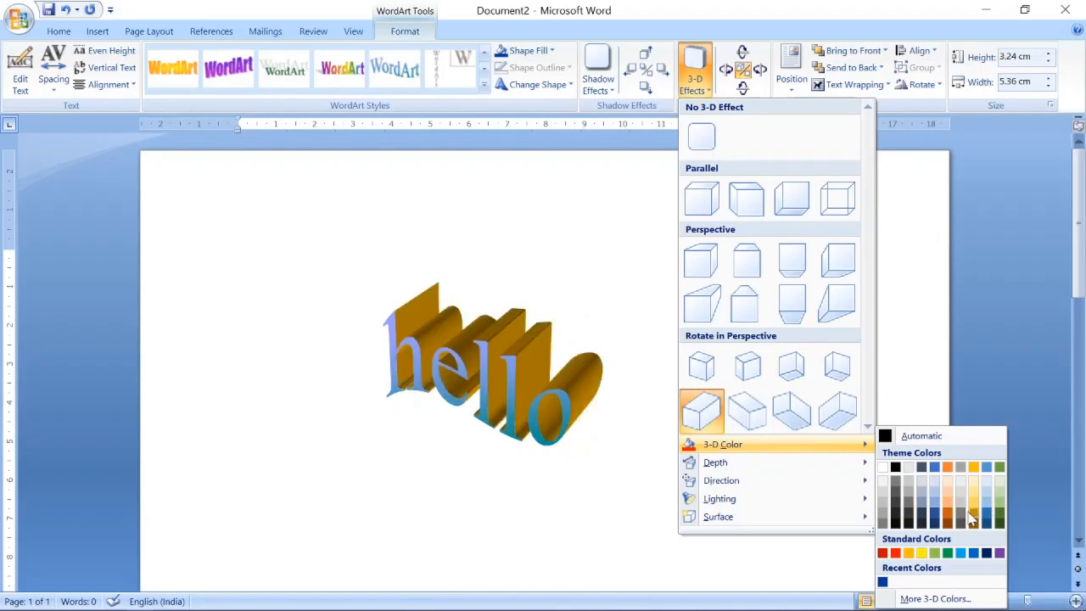
{"action": "left_click", "coordinate": [973, 520]}
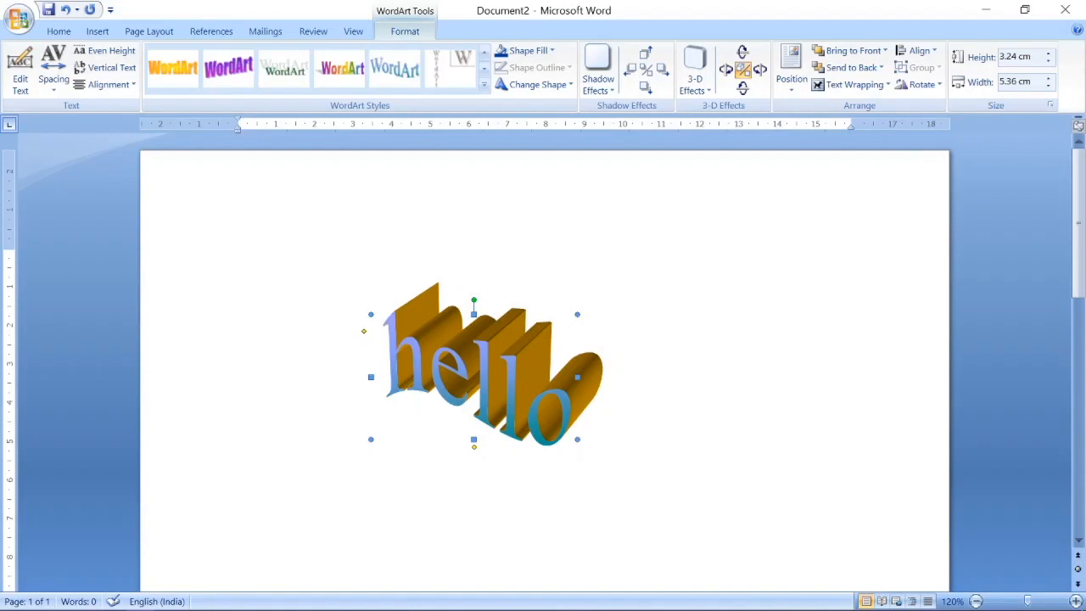
Tilt the WordArt's 3-D effect to the right by three increments.
{"action": "left_click", "coordinate": [760, 70]}
{"action": "left_click", "coordinate": [760, 71]}
{"action": "left_click", "coordinate": [760, 71]}
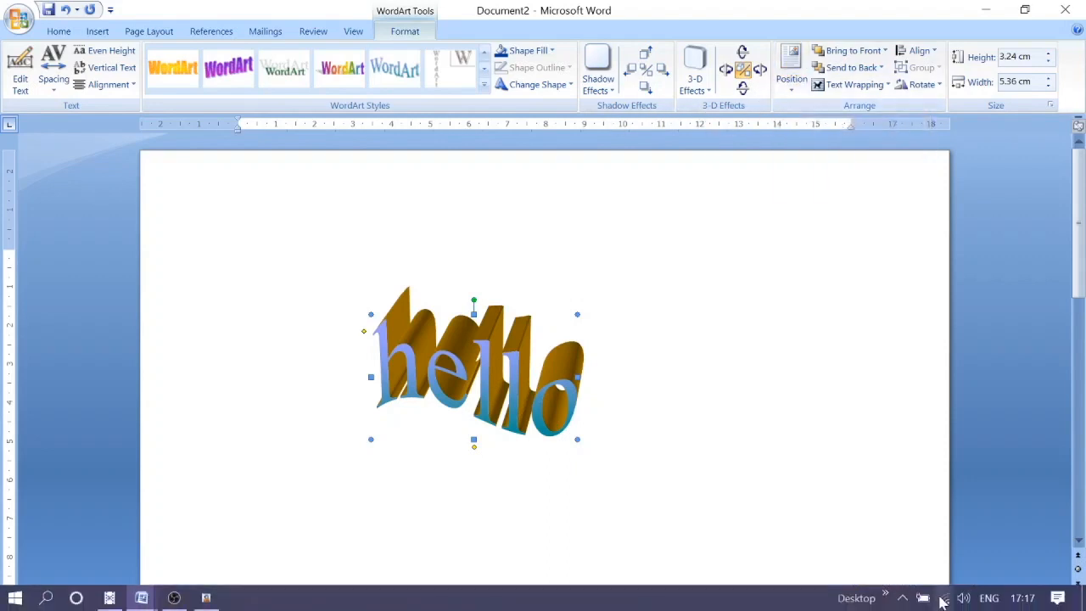
Zoom the document out to 40% and move the "hello" WordArt to the upper-left corner of the page.
{"action": "left_click", "coordinate": [975, 602]}
{"action": "left_click", "coordinate": [975, 602]}
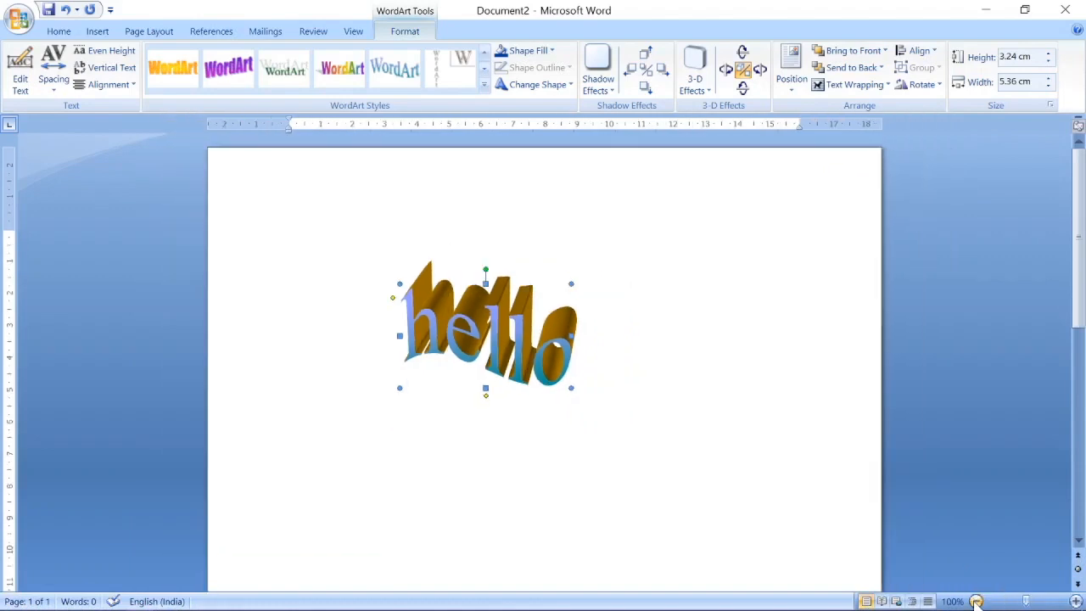
{"action": "left_click", "coordinate": [975, 602]}
{"action": "left_click", "coordinate": [975, 602]}
{"action": "left_click", "coordinate": [975, 601]}
{"action": "left_click", "coordinate": [975, 602]}
{"action": "left_click", "coordinate": [976, 602]}
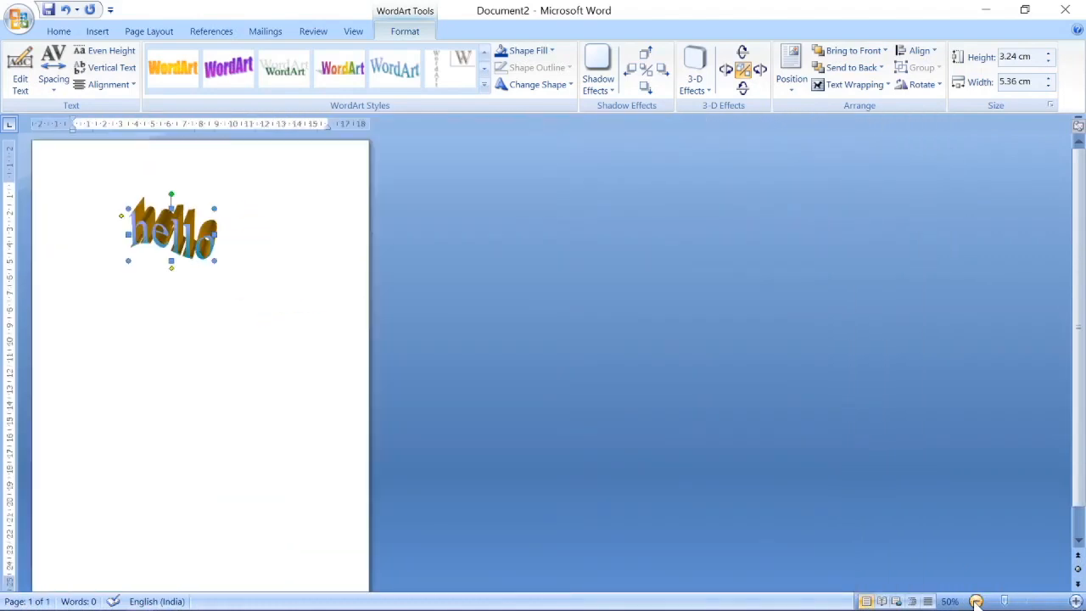
{"action": "left_click", "coordinate": [976, 601]}
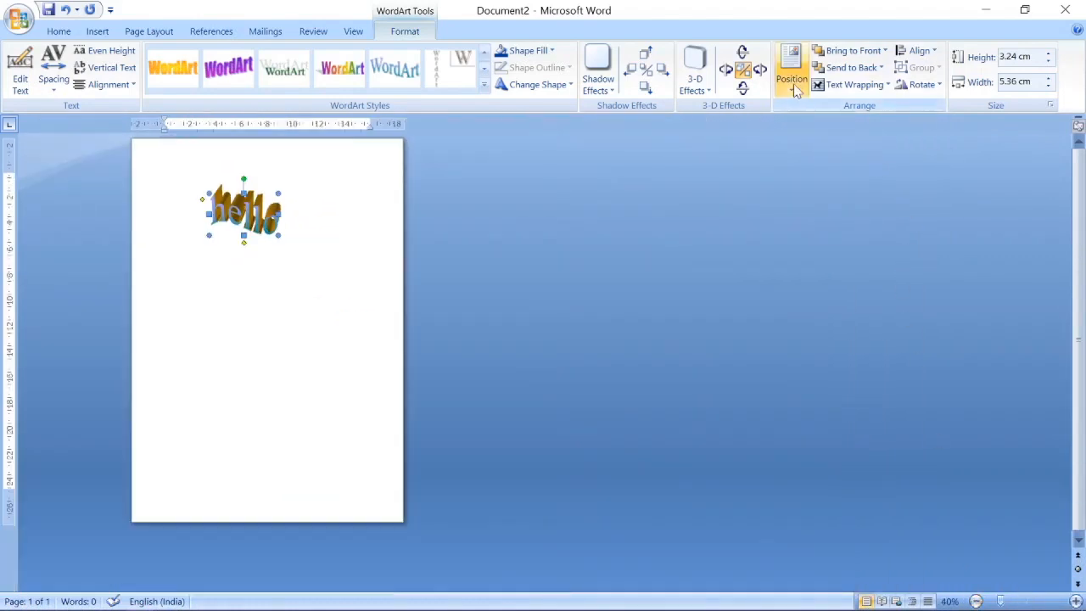
{"action": "left_click_drag", "start_coordinate": [233, 211], "coordinate": [178, 173]}
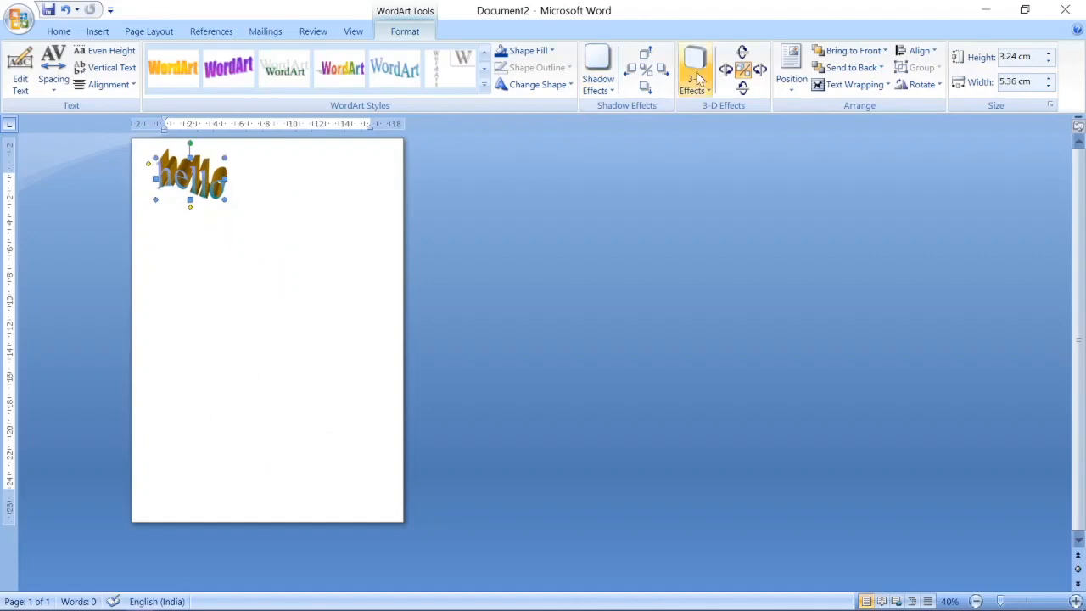
View the preset page positions available for the WordArt, then delete the WordArt from the page.
{"action": "left_click", "coordinate": [796, 98]}
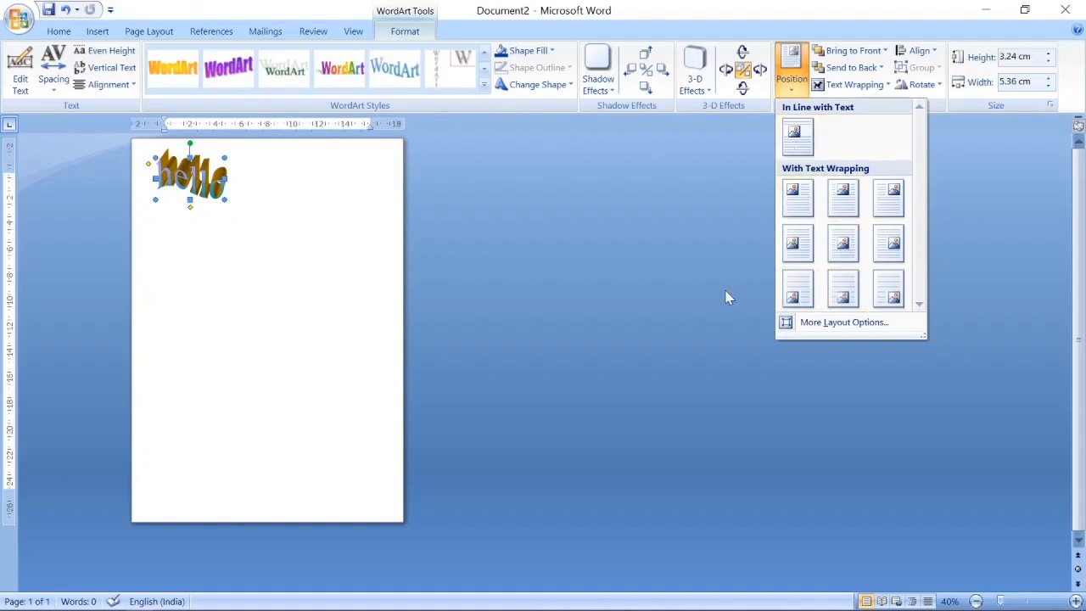
{"action": "left_click", "coordinate": [713, 228]}
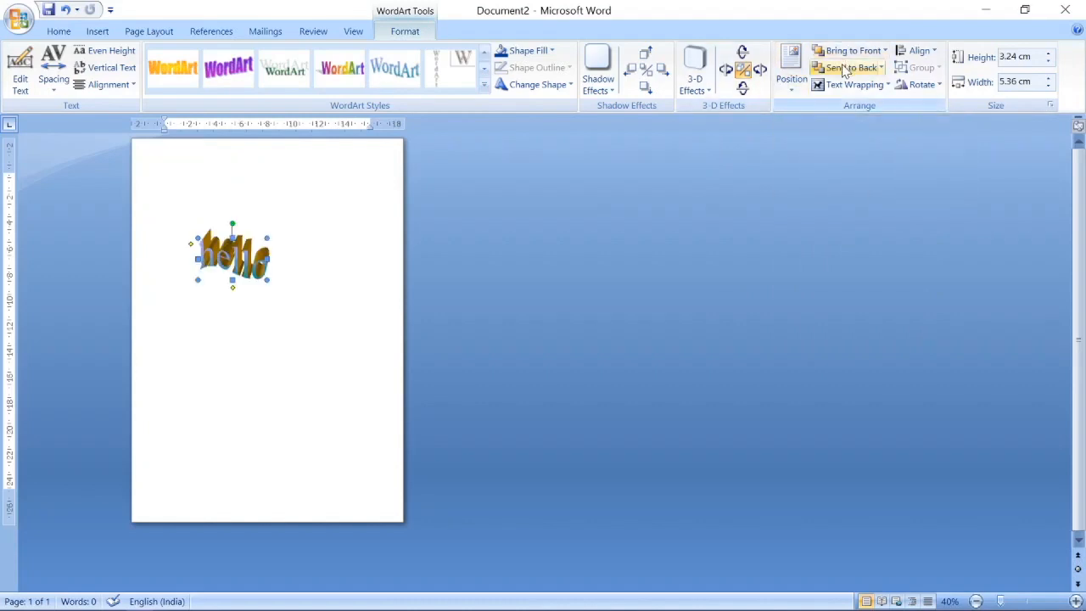
{"action": "left_click", "coordinate": [837, 70]}
{"action": "key", "text": "Delete"}
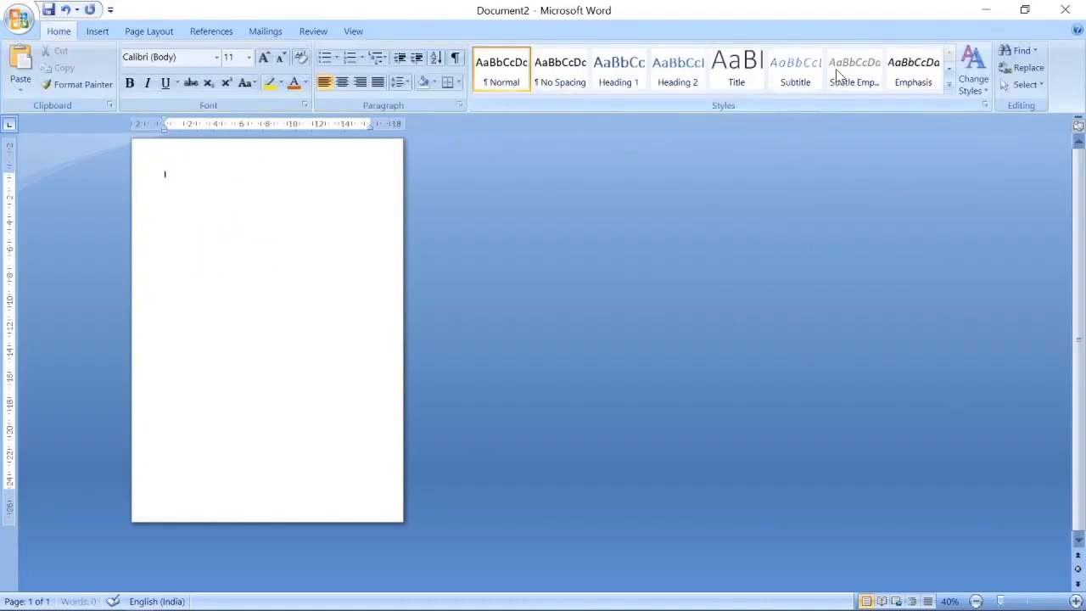
Draw a rectangle about 8.7 cm high and 9.6 cm wide on the upper part of the page.
{"action": "left_click", "coordinate": [100, 32]}
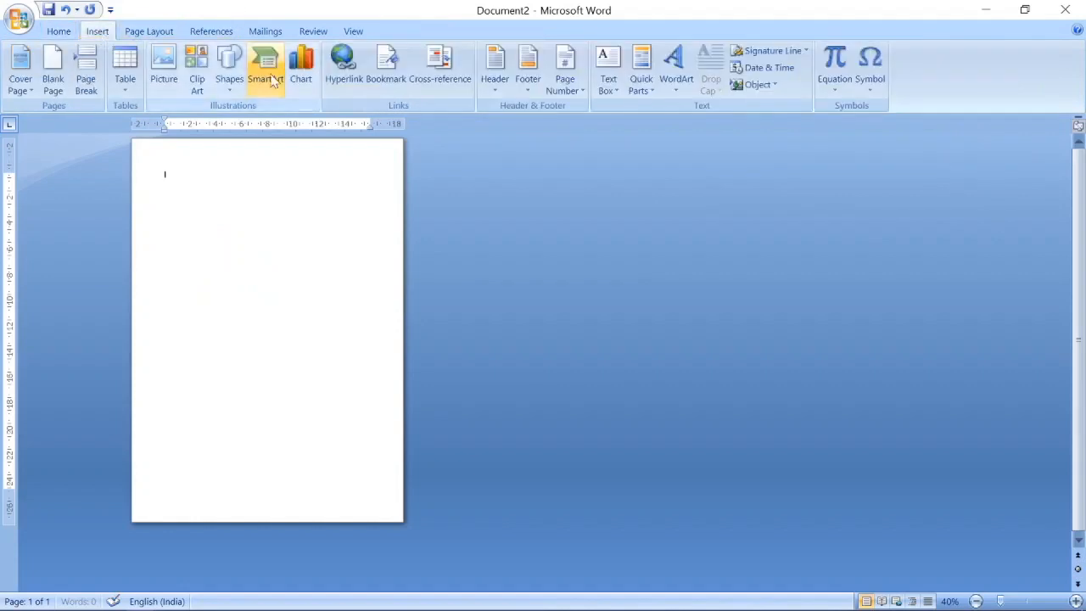
{"action": "left_click", "coordinate": [230, 78]}
{"action": "left_click", "coordinate": [287, 124]}
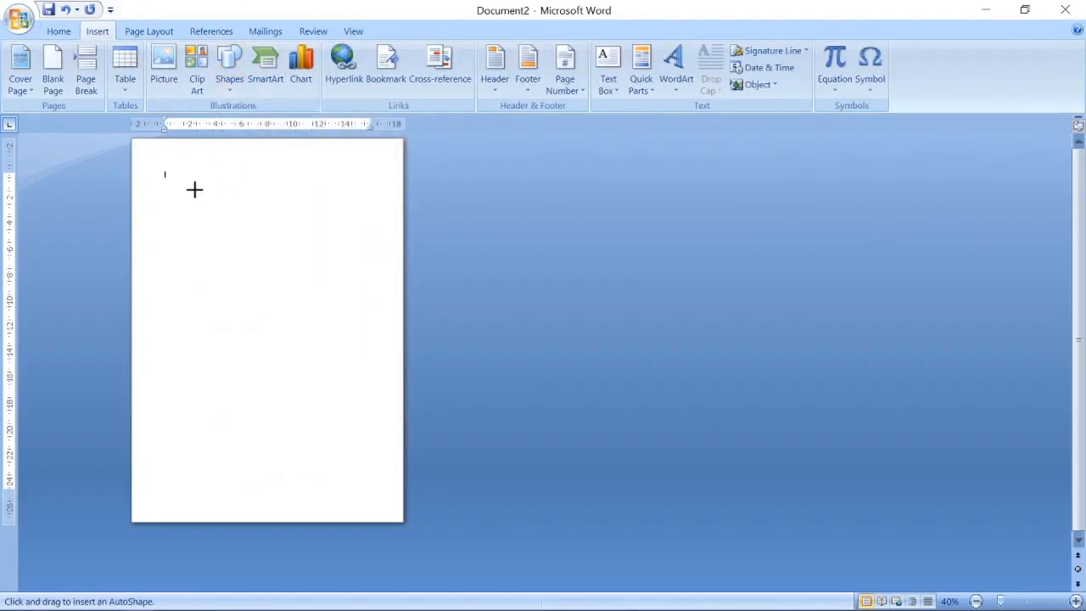
{"action": "left_click_drag", "start_coordinate": [191, 191], "coordinate": [313, 303]}
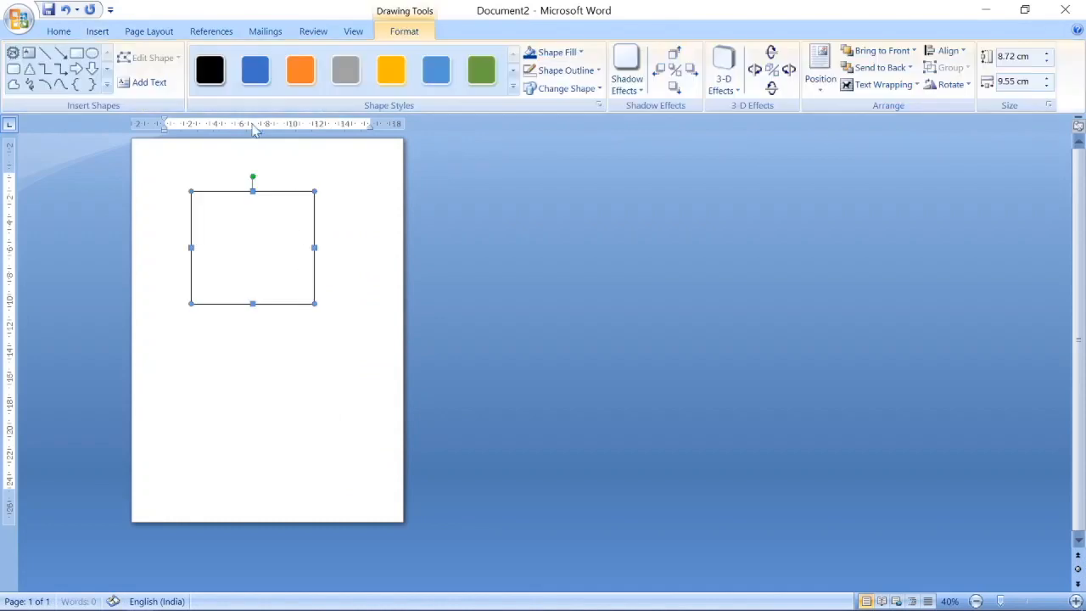
Give the rectangle the solid blue shape style and draw an ellipse about 10.8 by 12.2 cm overlapping its lower-right part.
{"action": "left_click", "coordinate": [255, 71]}
{"action": "left_click", "coordinate": [93, 53]}
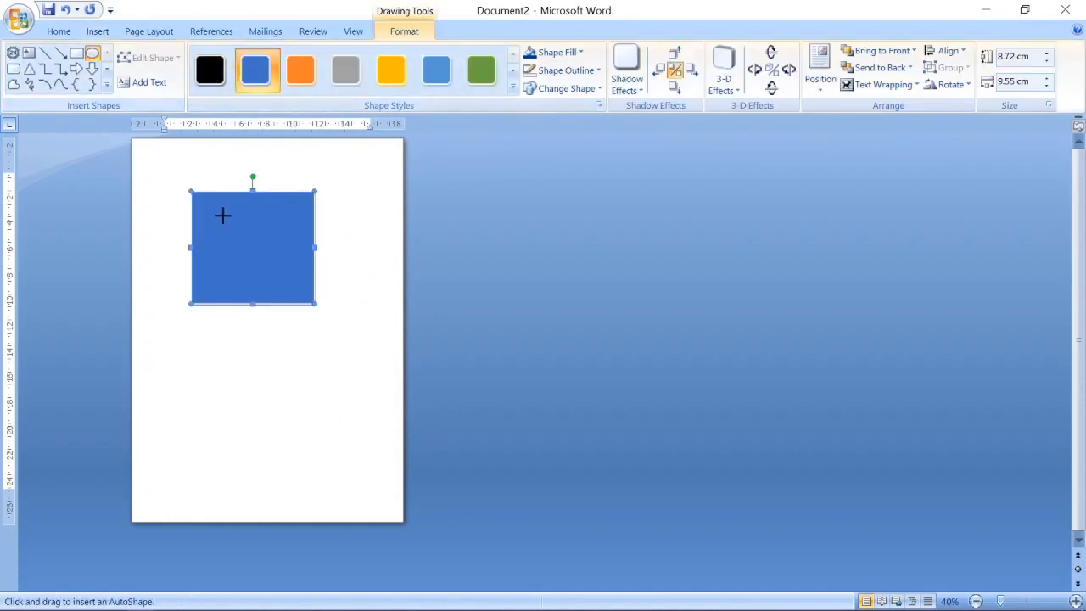
{"action": "left_click_drag", "start_coordinate": [224, 216], "coordinate": [381, 356]}
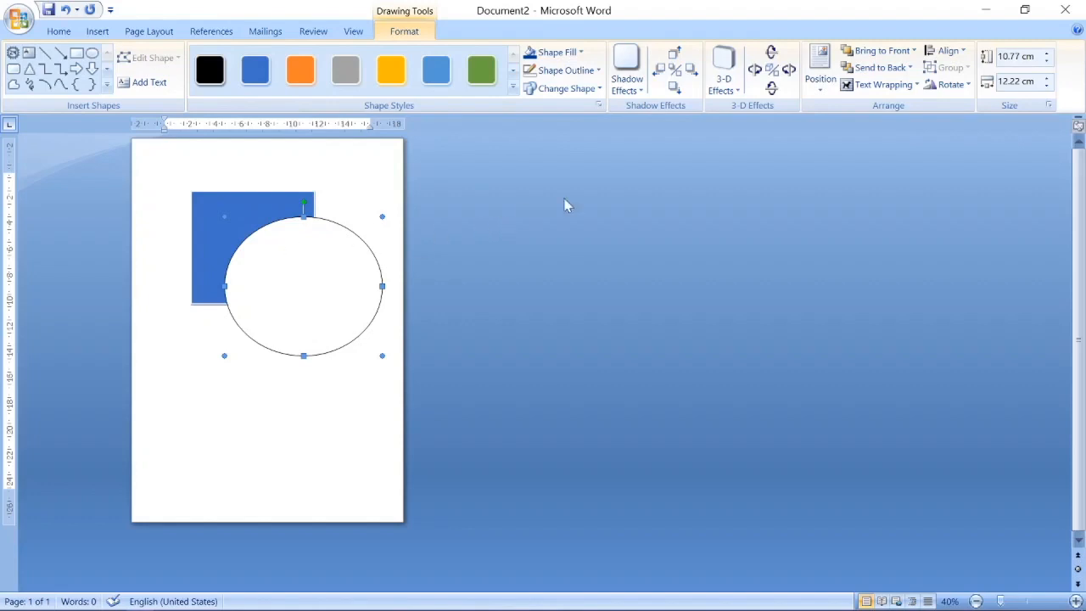
Send the ellipse to the back and bring it to the front again, then bring the blue rectangle in front of the ellipse.
{"action": "left_click", "coordinate": [879, 68]}
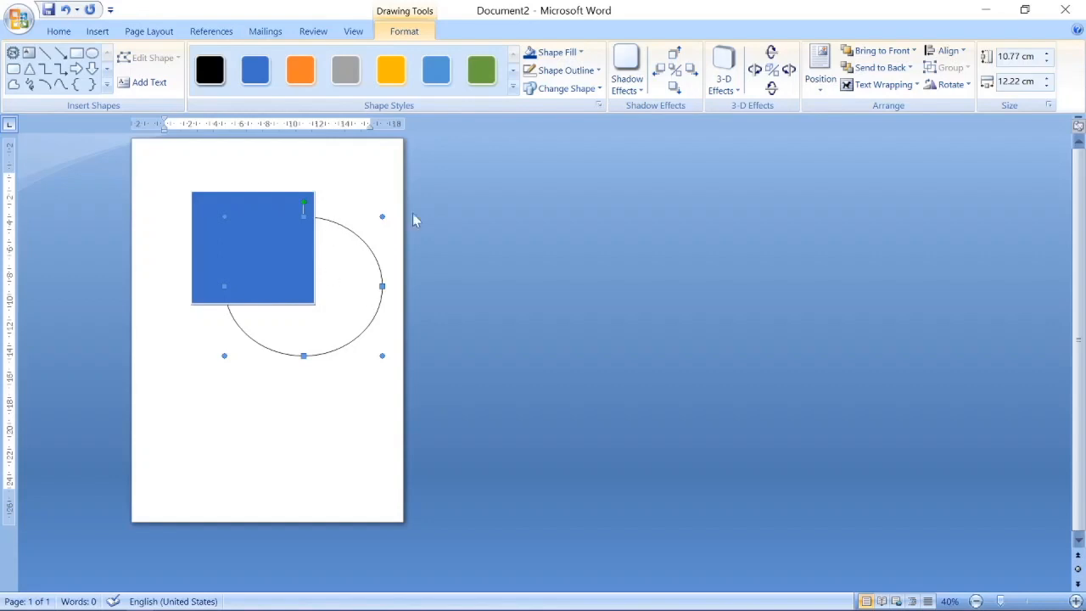
{"action": "left_click", "coordinate": [874, 51]}
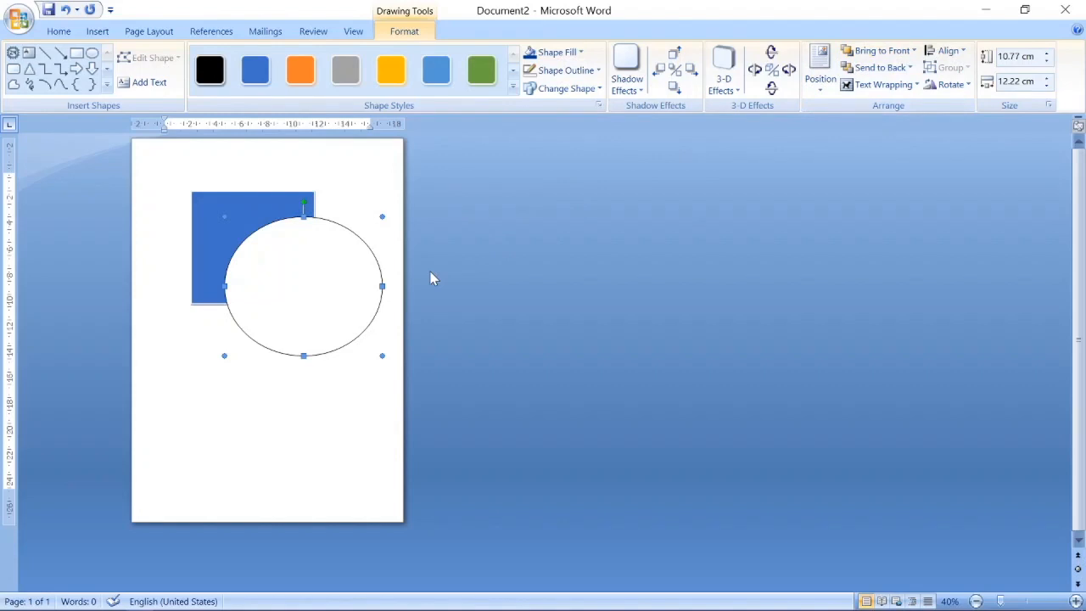
{"action": "left_click", "coordinate": [213, 213]}
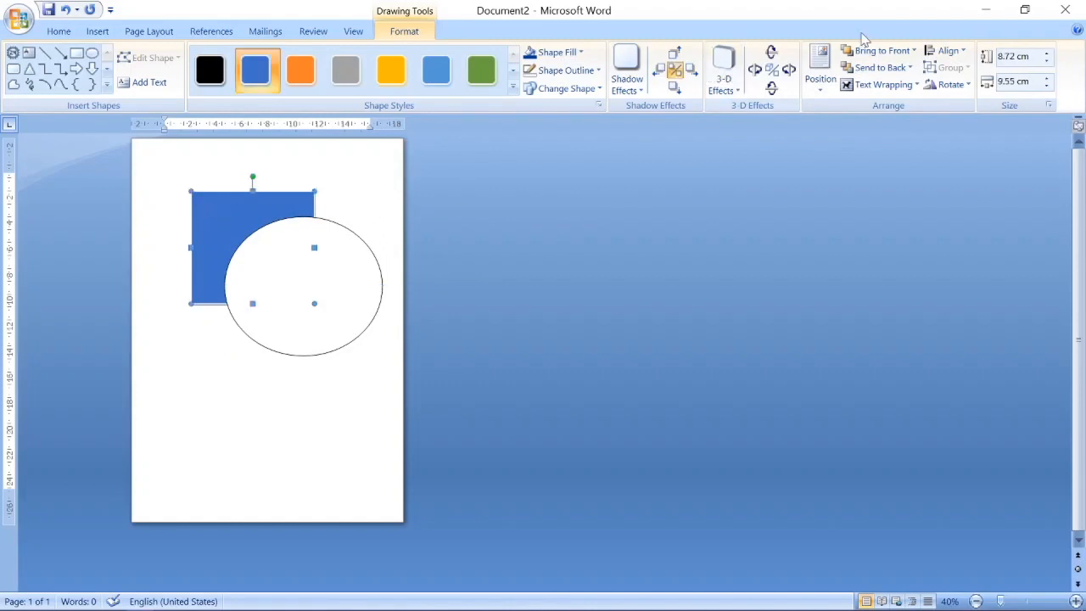
{"action": "left_click", "coordinate": [870, 61]}
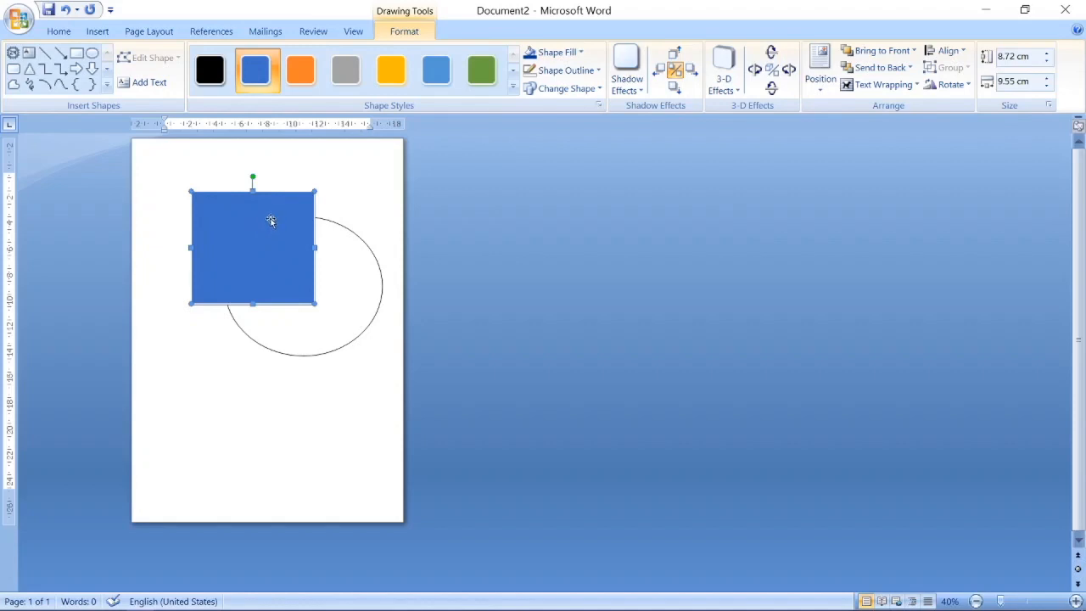
Open my project.docx and examine the layered background and WordArt letters on the green "magic" page.
{"action": "left_click", "coordinate": [19, 19]}
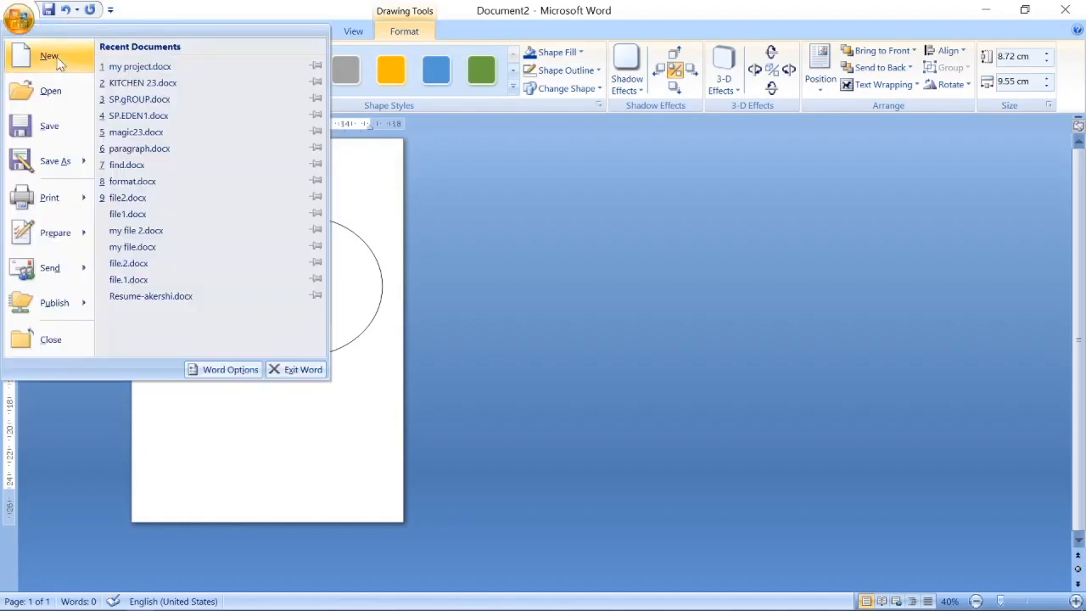
{"action": "left_click", "coordinate": [130, 68]}
{"action": "left_click", "coordinate": [583, 236]}
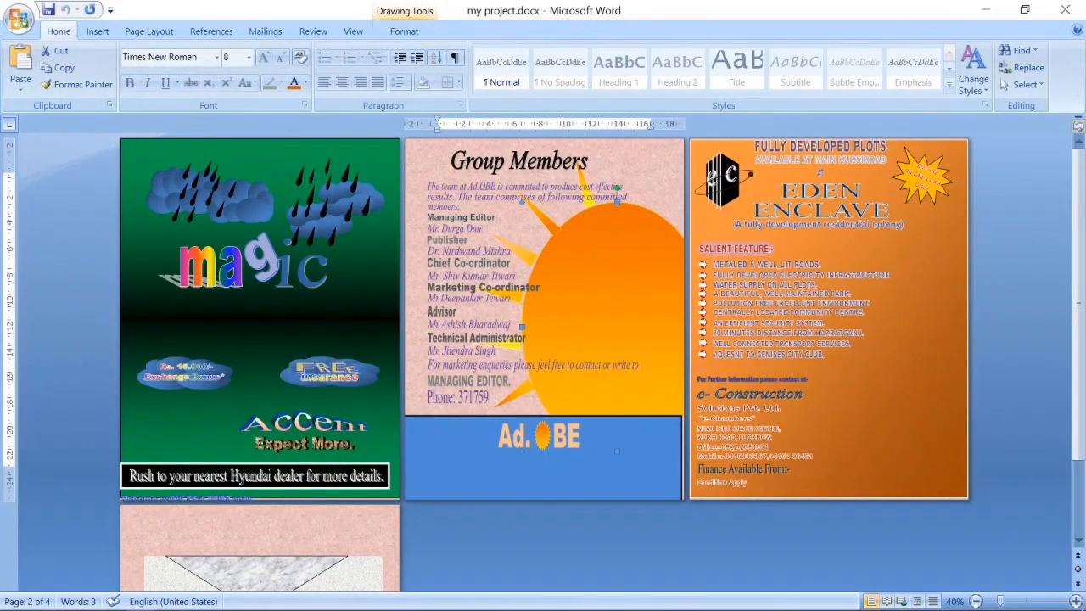
{"action": "left_click", "coordinate": [346, 212]}
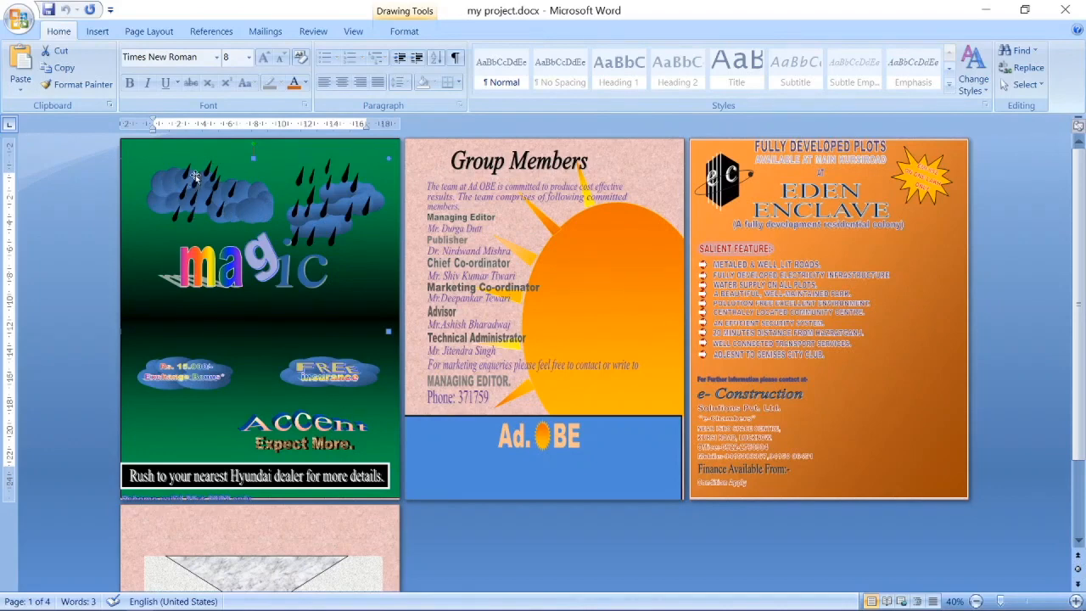
{"action": "left_click", "coordinate": [259, 253]}
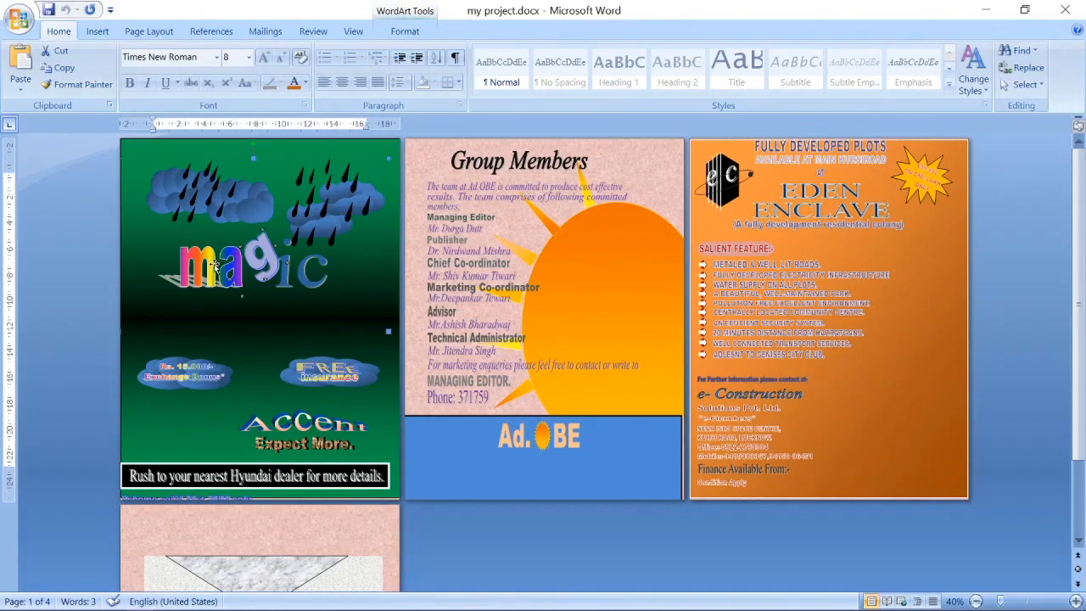
Create a new blank document.
{"action": "left_click", "coordinate": [20, 20]}
{"action": "left_click", "coordinate": [49, 54]}
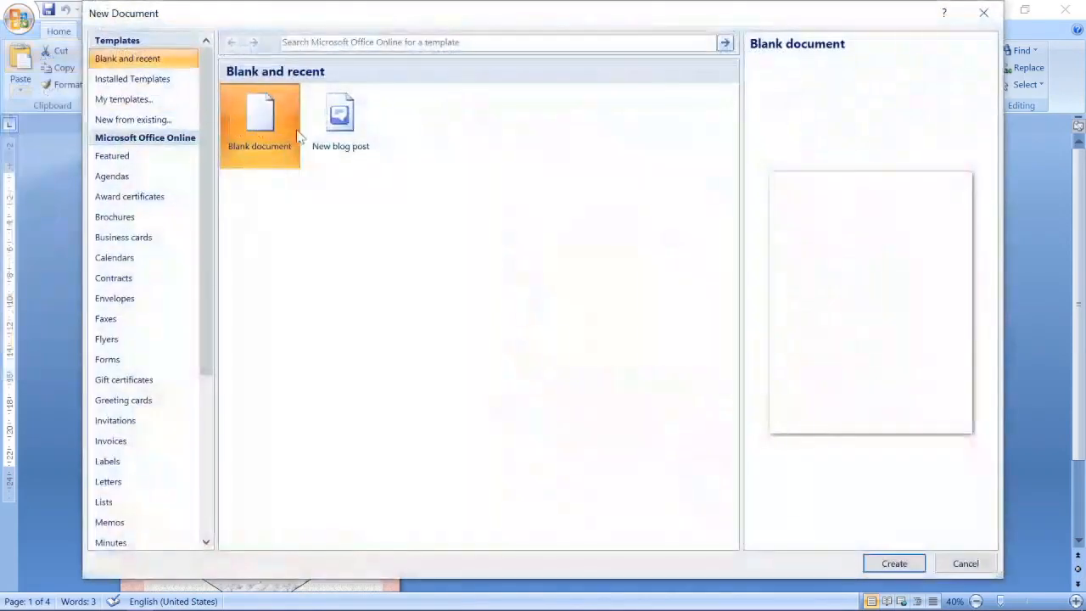
{"action": "left_click", "coordinate": [874, 564]}
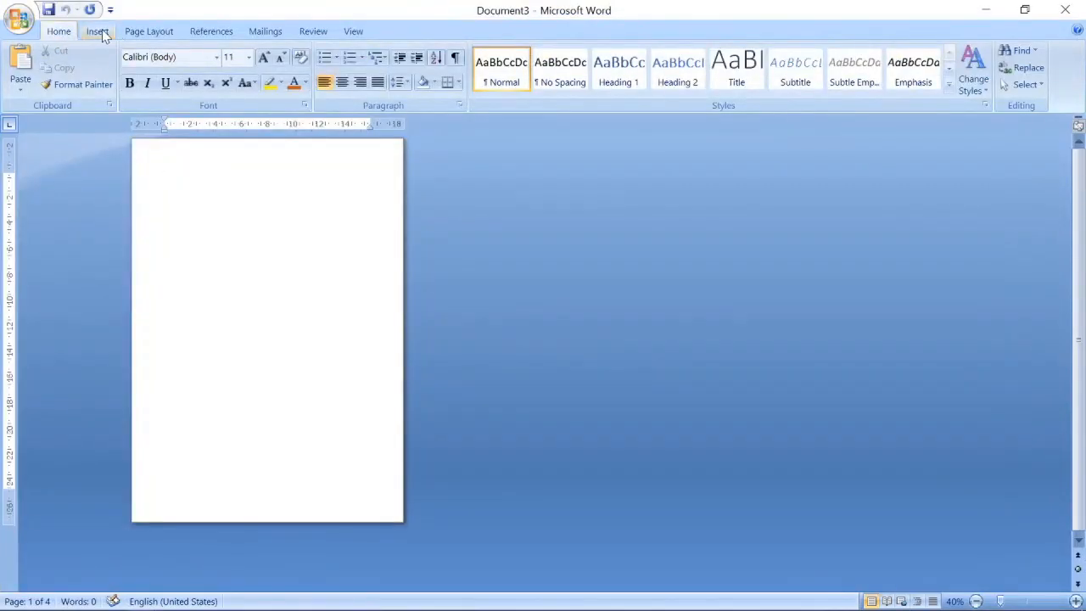
Draw a 16-point star about 7.8 by 8 cm in the page's upper half and give it the solid blue shape style.
{"action": "left_click", "coordinate": [98, 31]}
{"action": "left_click", "coordinate": [230, 68]}
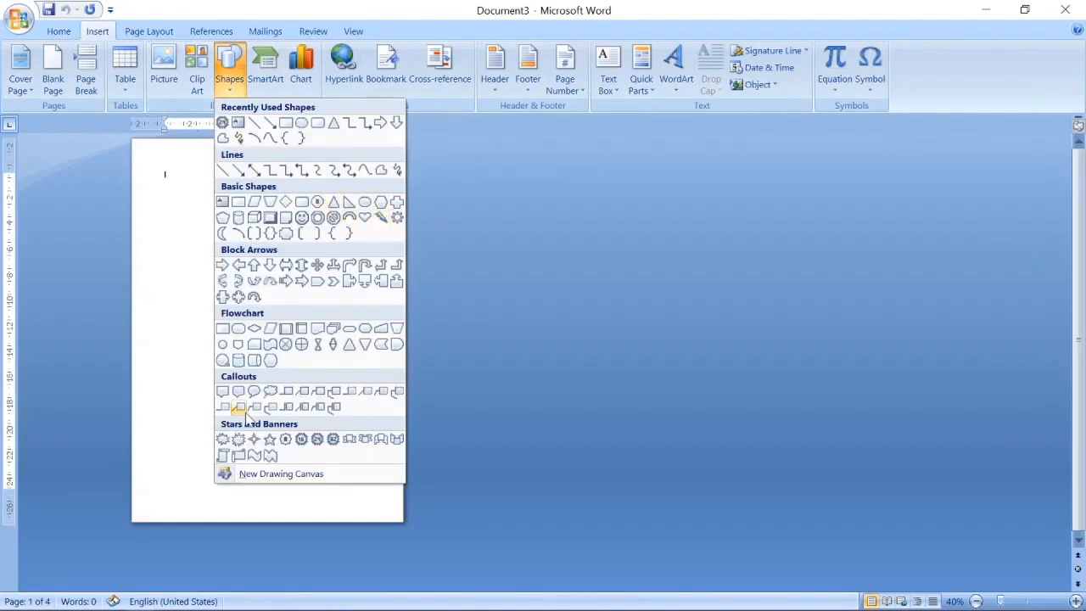
{"action": "left_click", "coordinate": [303, 438]}
{"action": "mouse_move", "coordinate": [217, 204]}
{"action": "left_mouse_down"}
{"action": "mouse_move", "coordinate": [268, 280]}
{"action": "mouse_move", "coordinate": [320, 302]}
{"action": "left_mouse_up"}
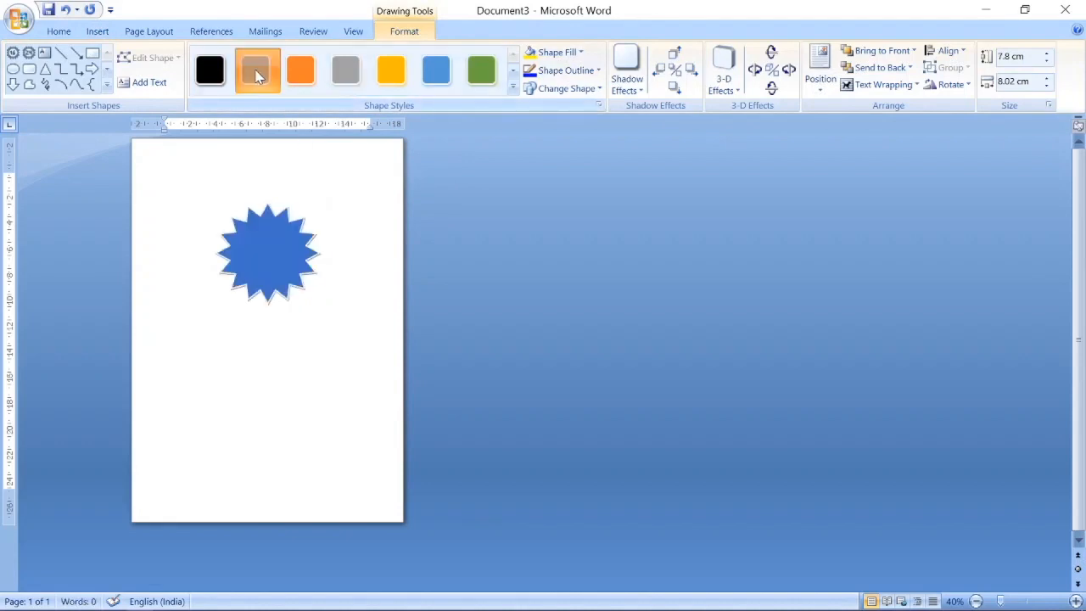
{"action": "left_click", "coordinate": [259, 76]}
Draw a second, finer-pointed star about 7.8 by 7.3 cm over the blue star's lower-right part and give it the solid orange style.
{"action": "left_click", "coordinate": [28, 53]}
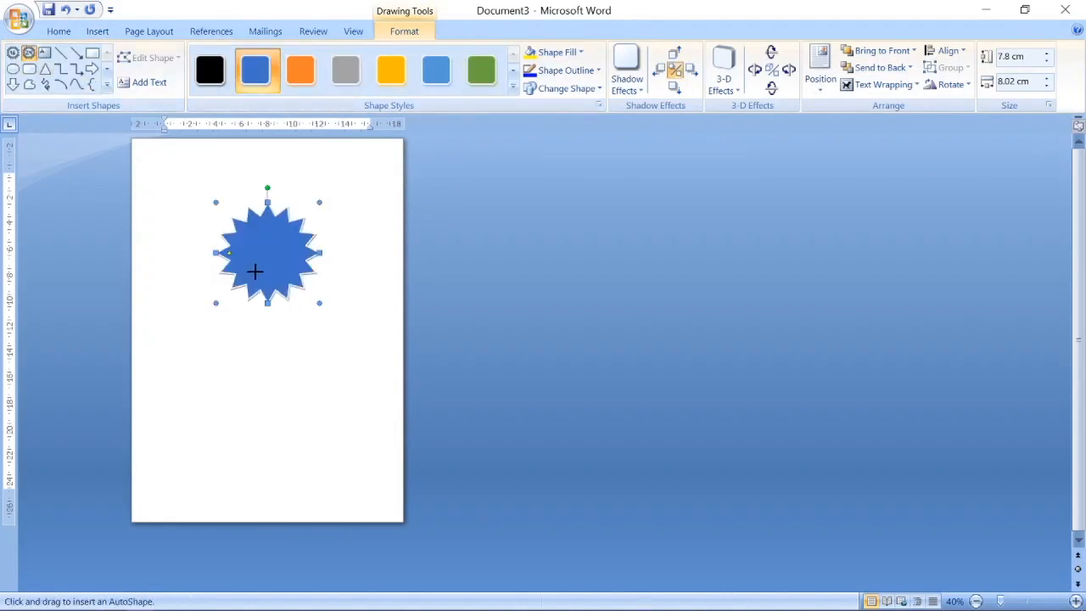
{"action": "left_click_drag", "start_coordinate": [255, 271], "coordinate": [350, 371]}
{"action": "left_click", "coordinate": [303, 80]}
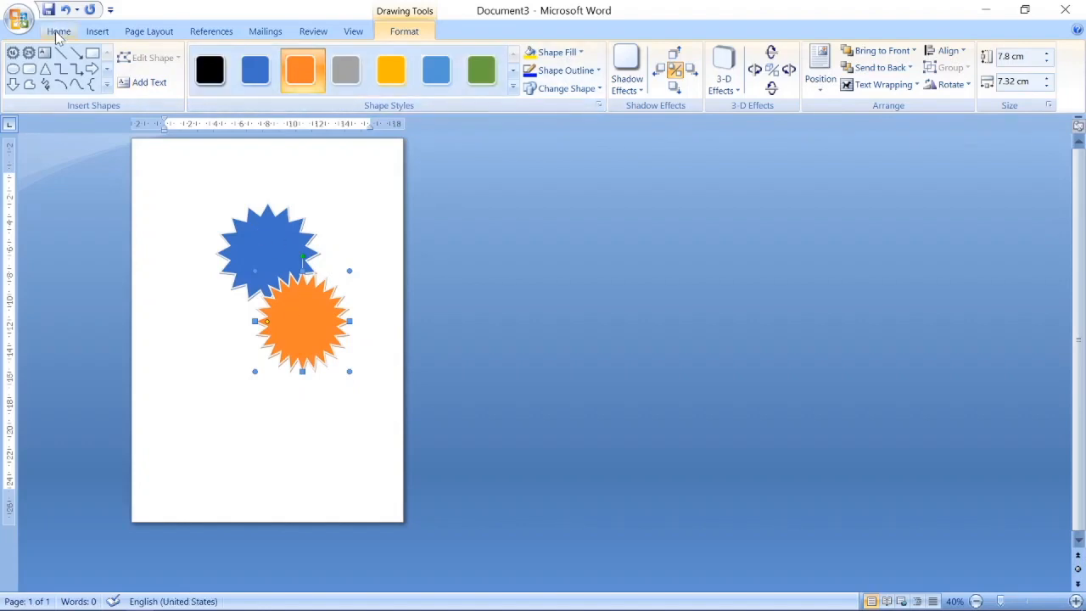
Select the blue and orange stars together with Select Objects and group them.
{"action": "left_click", "coordinate": [57, 32]}
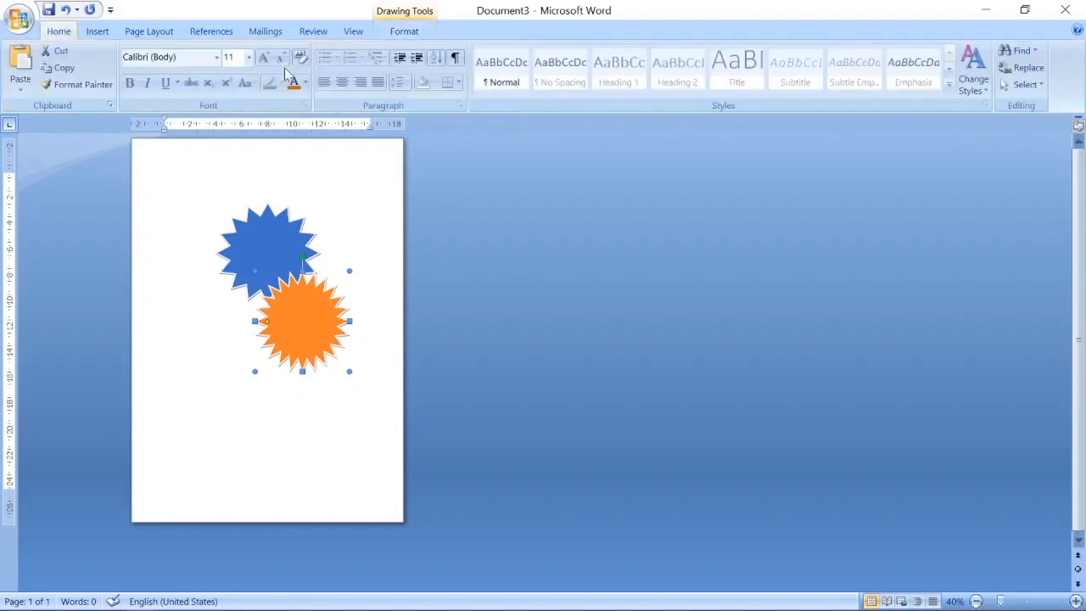
{"action": "left_click", "coordinate": [1028, 85]}
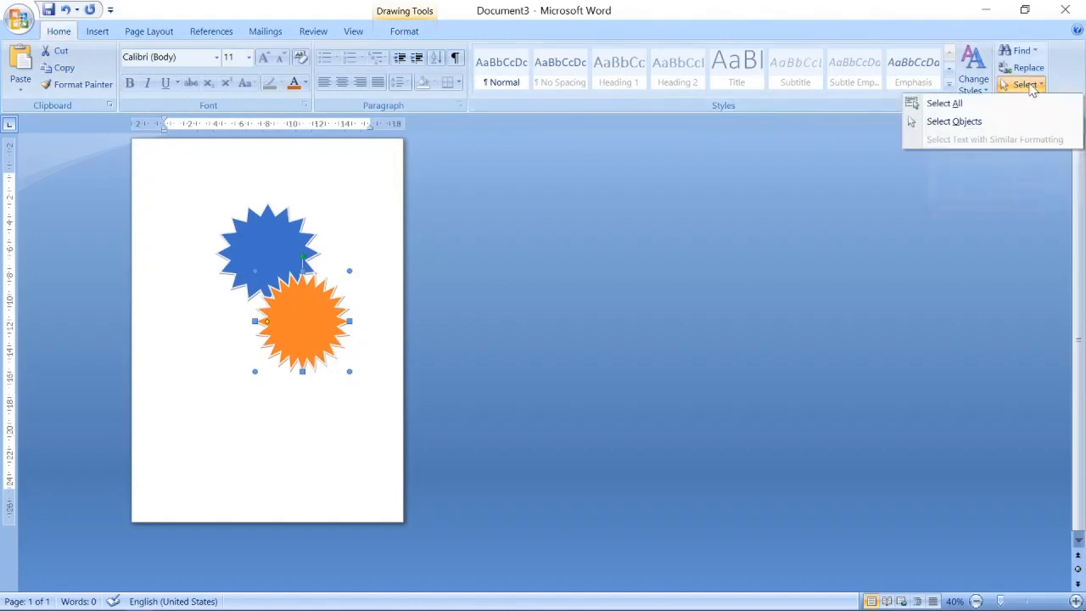
{"action": "left_click", "coordinate": [984, 122]}
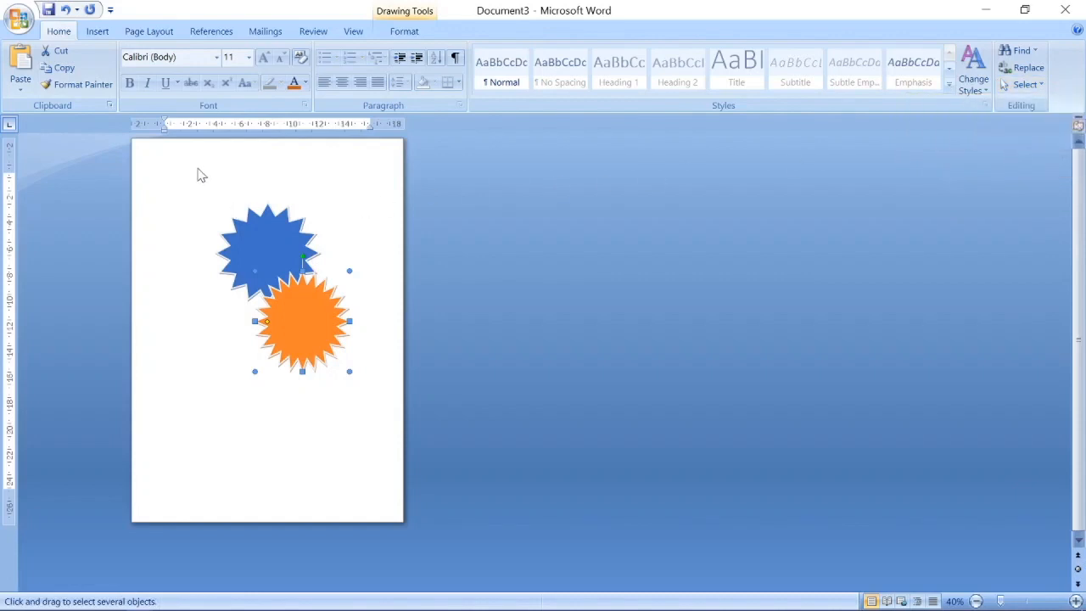
{"action": "left_click_drag", "start_coordinate": [194, 168], "coordinate": [393, 414]}
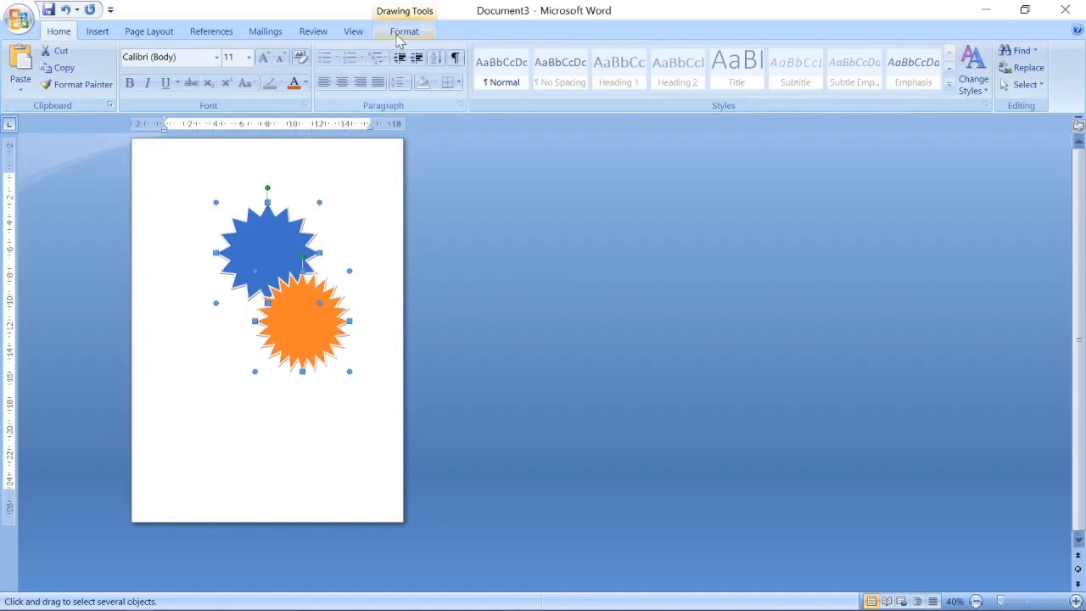
{"action": "left_click", "coordinate": [400, 36]}
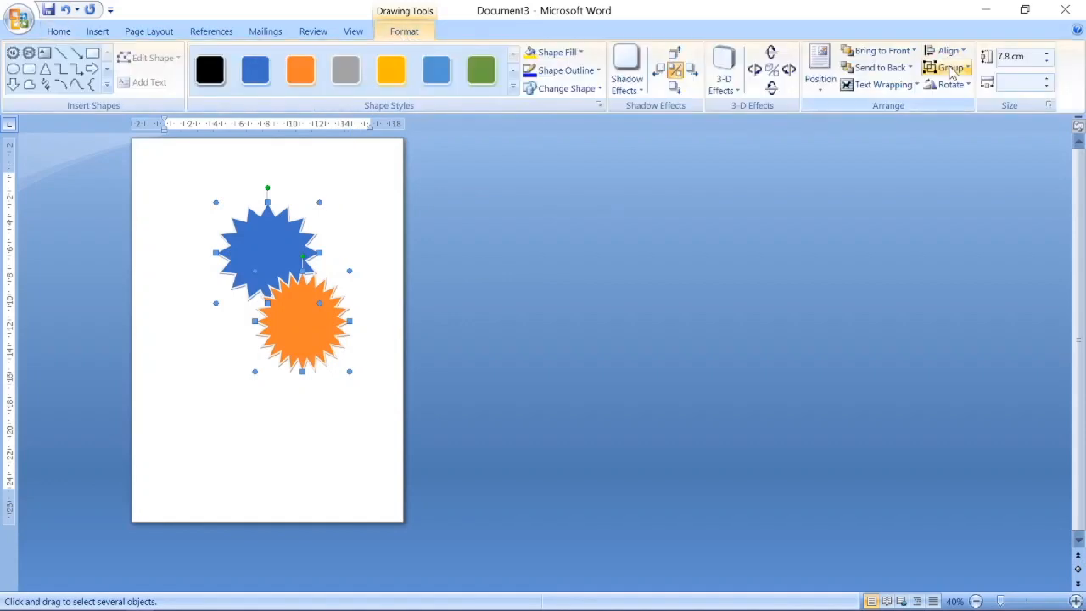
{"action": "left_click", "coordinate": [964, 71]}
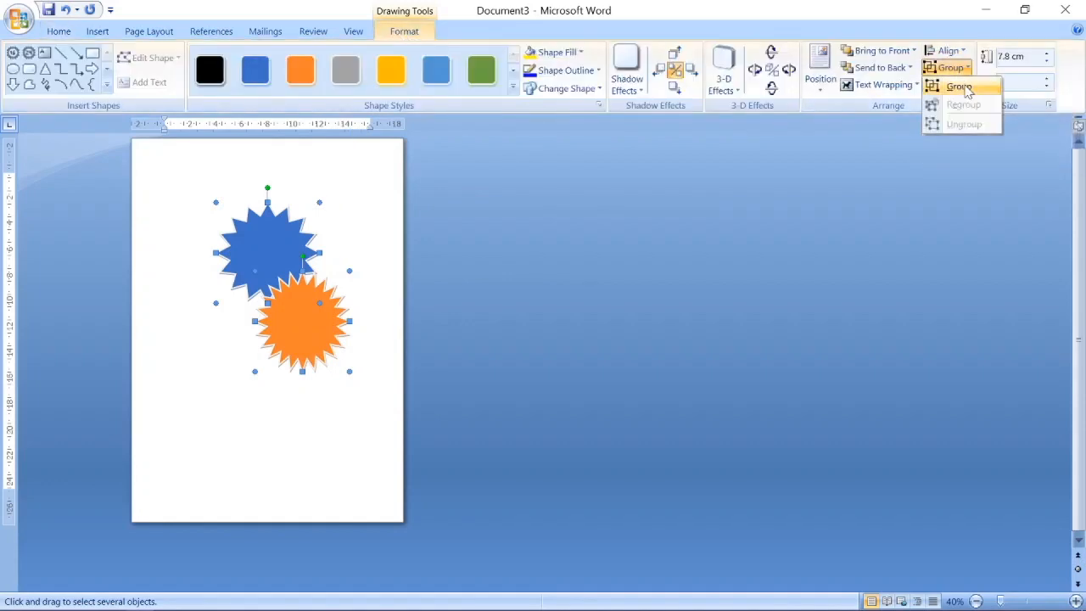
{"action": "left_click", "coordinate": [966, 88]}
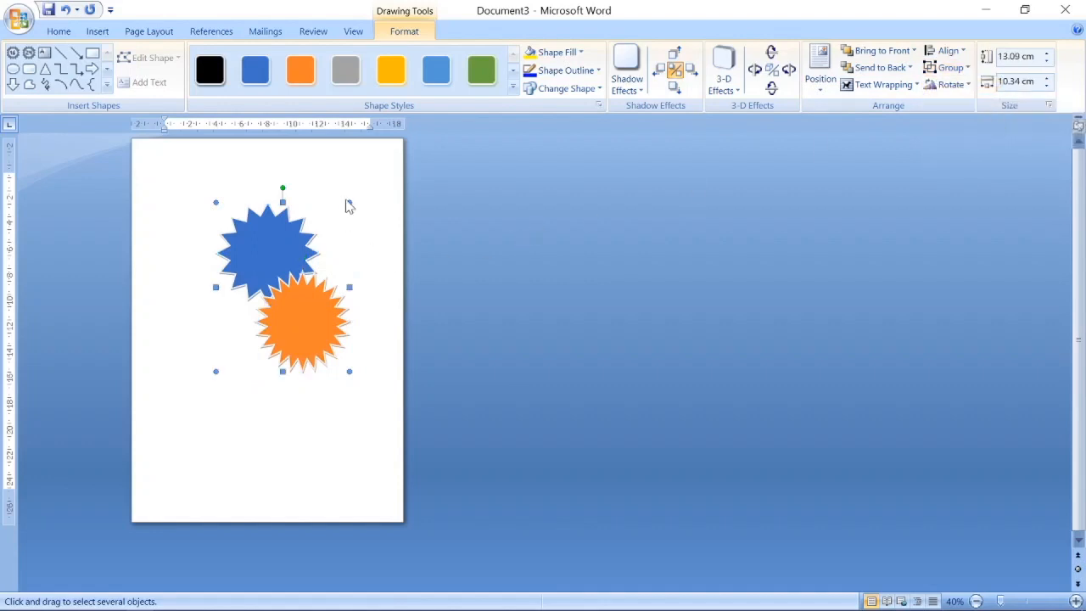
Stretch the grouped stars slightly taller and shift the group slightly down and to the left.
{"action": "mouse_move", "coordinate": [297, 282]}
{"action": "left_mouse_down"}
{"action": "mouse_move", "coordinate": [311, 250]}
{"action": "mouse_move", "coordinate": [280, 306]}
{"action": "mouse_move", "coordinate": [297, 281]}
{"action": "left_mouse_up"}
{"action": "left_click", "coordinate": [296, 236]}
{"action": "mouse_move", "coordinate": [297, 236]}
{"action": "left_mouse_down"}
{"action": "mouse_move", "coordinate": [230, 347]}
{"action": "mouse_move", "coordinate": [243, 299]}
{"action": "mouse_move", "coordinate": [289, 253]}
{"action": "left_mouse_up"}
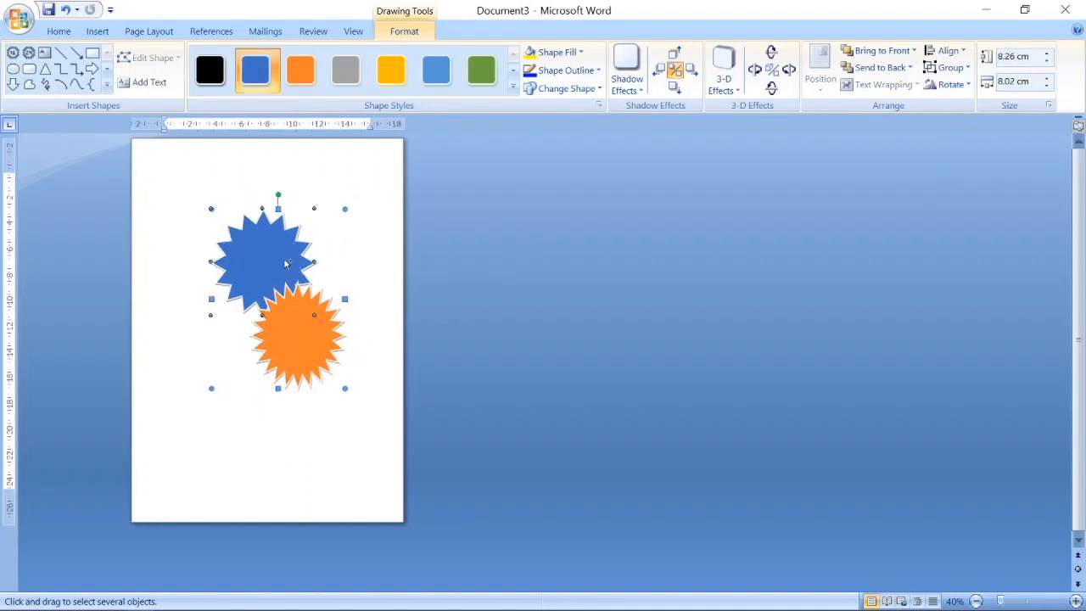
Undo the changes to the group, the grouping itself and the second star's orange style.
{"action": "key", "text": "ctrl+z"}
{"action": "key", "text": "ctrl+z"}
{"action": "key", "text": "ctrl+z"}
{"action": "key", "text": "ctrl+z"}
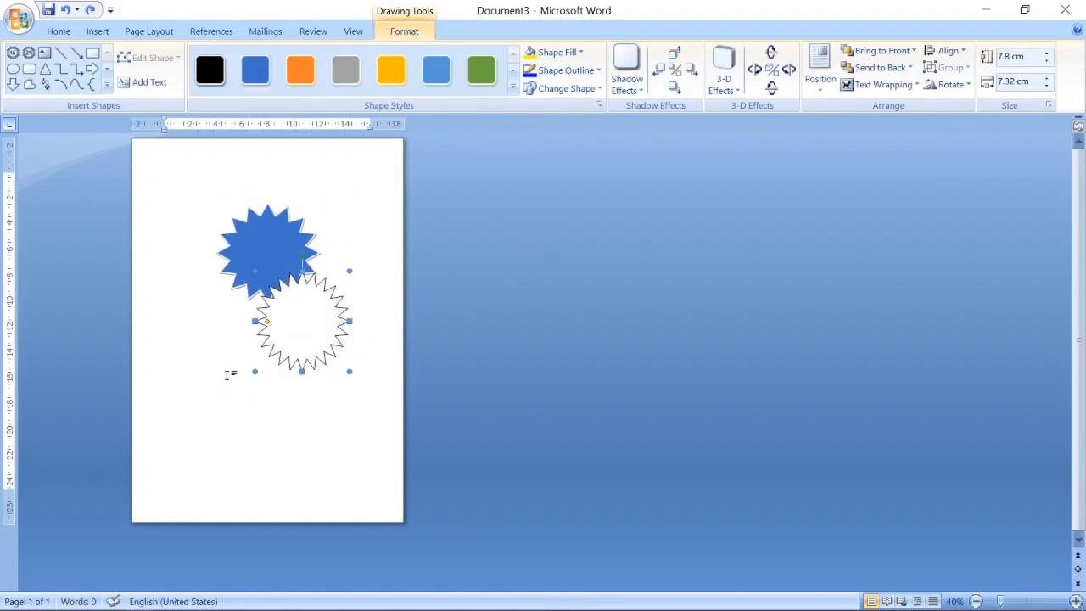
Give the unfilled star the solid grey style, then separate the stars by moving it down and the blue star up.
{"action": "left_click", "coordinate": [164, 174]}
{"action": "left_click", "coordinate": [280, 276]}
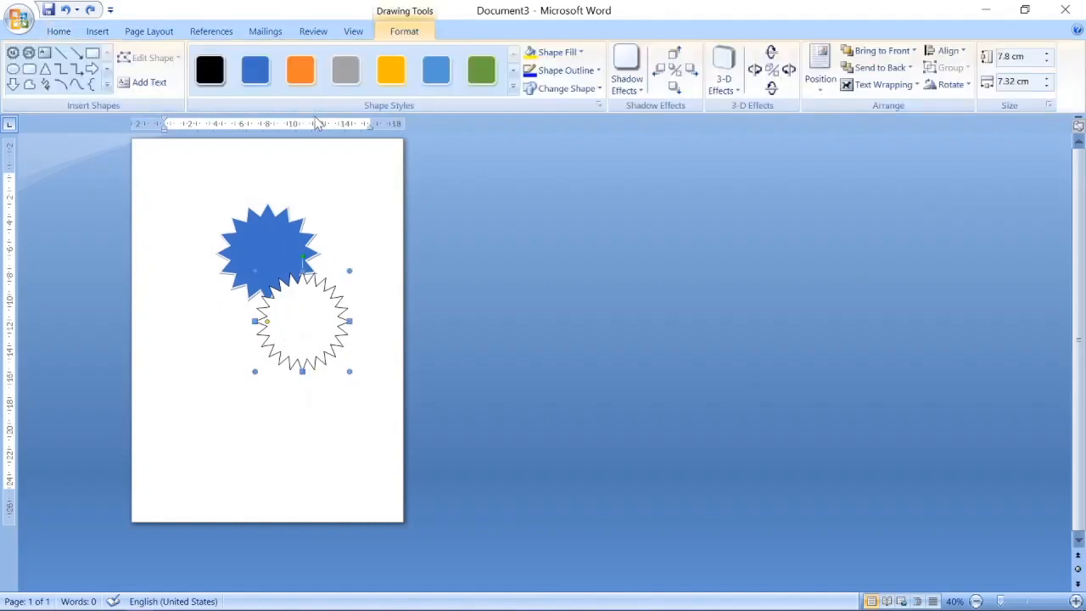
{"action": "left_click", "coordinate": [345, 70]}
{"action": "left_click_drag", "start_coordinate": [314, 283], "coordinate": [284, 330]}
{"action": "left_click_drag", "start_coordinate": [284, 240], "coordinate": [258, 205]}
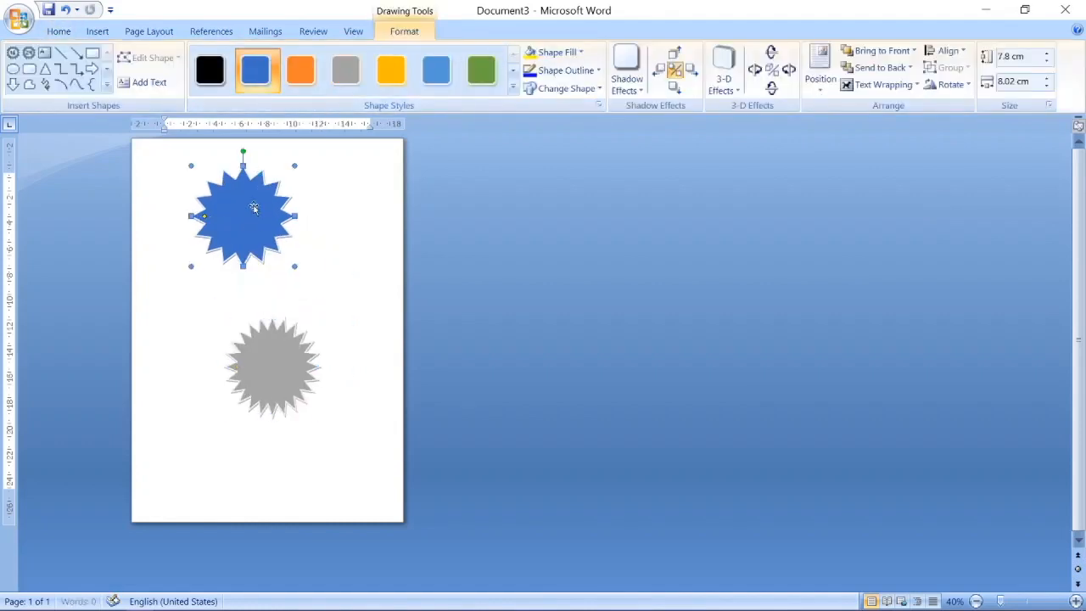
Shrink the blue star, then shrink the grey star to about 4.8 by 4.9 cm and overlap it on the blue star.
{"action": "left_click_drag", "start_coordinate": [296, 164], "coordinate": [263, 206]}
{"action": "left_click", "coordinate": [254, 331]}
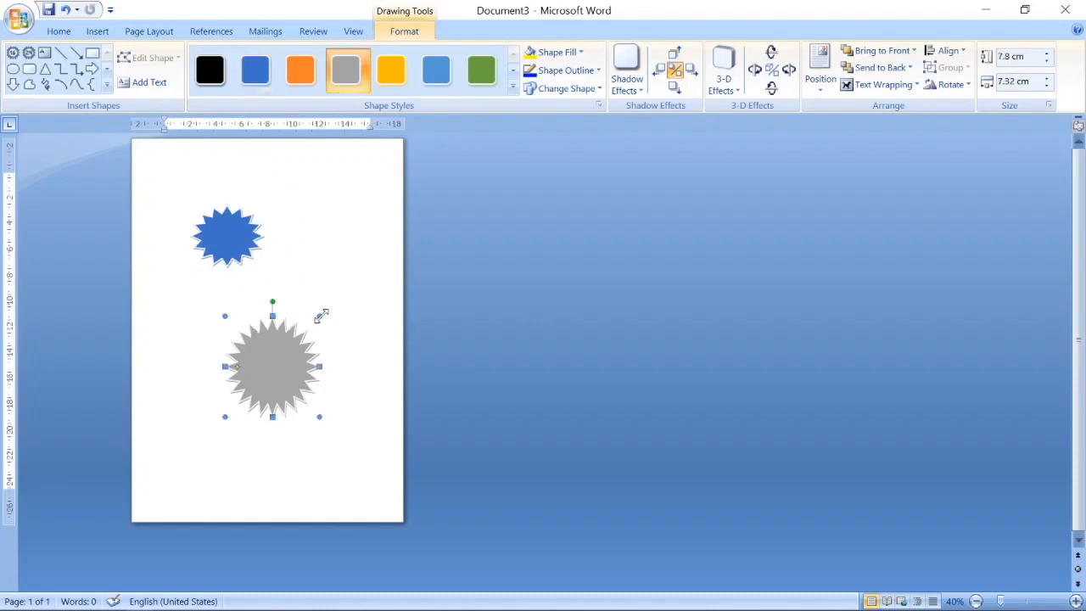
{"action": "left_click_drag", "start_coordinate": [321, 316], "coordinate": [263, 257]}
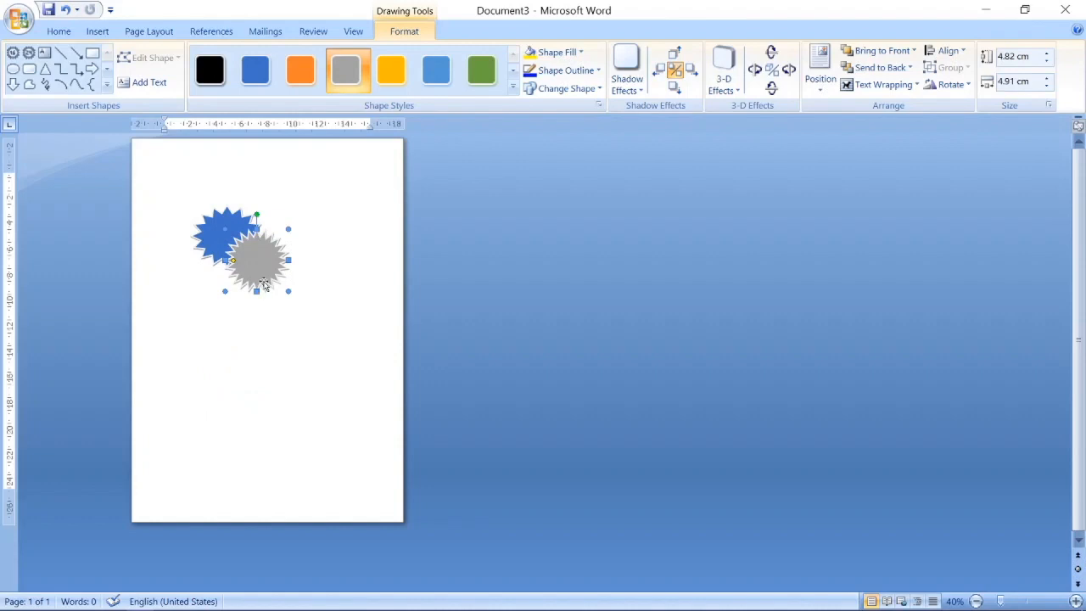
Undo the resizing of both stars and the grey star's move.
{"action": "key", "text": "ctrl+z"}
{"action": "key", "text": "ctrl+z"}
{"action": "key", "text": "ctrl+z"}
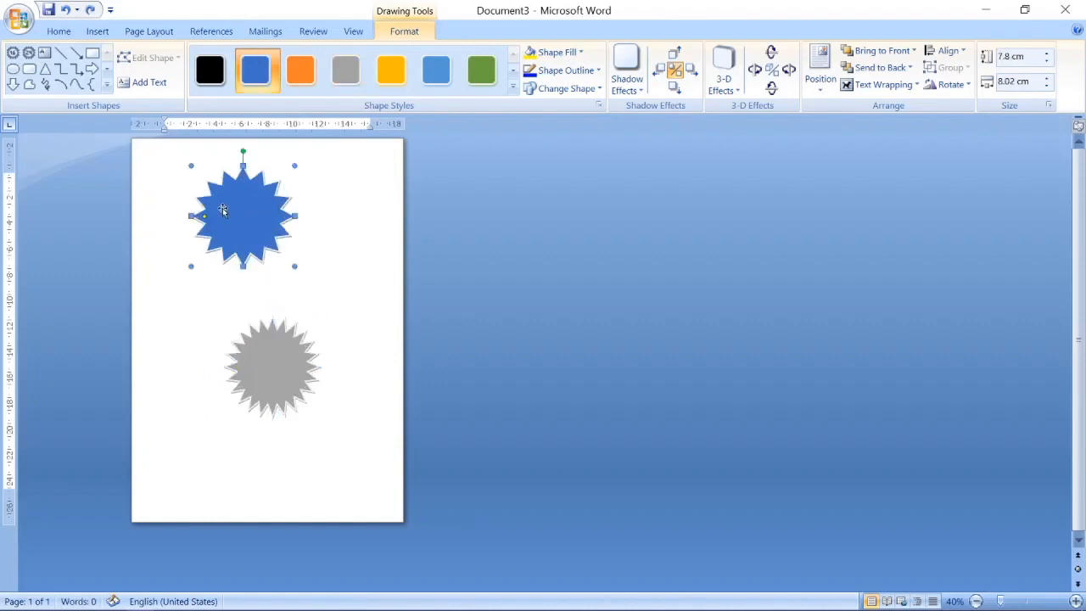
Move the grey star over the blue star's lower-right part, select both stars with Select Objects and group them.
{"action": "left_click_drag", "start_coordinate": [259, 358], "coordinate": [279, 256]}
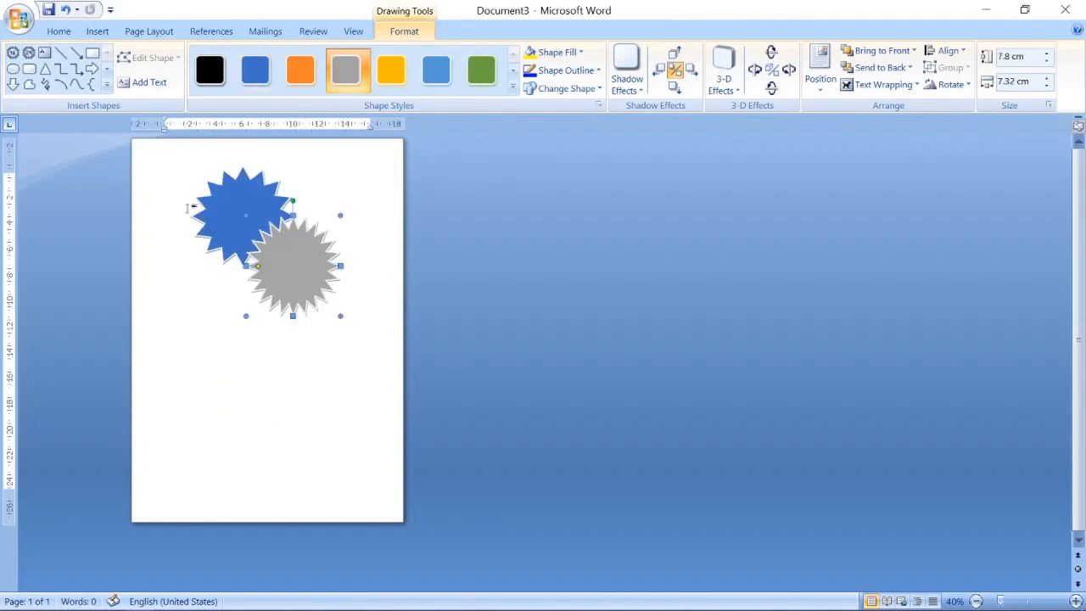
{"action": "left_click", "coordinate": [57, 32]}
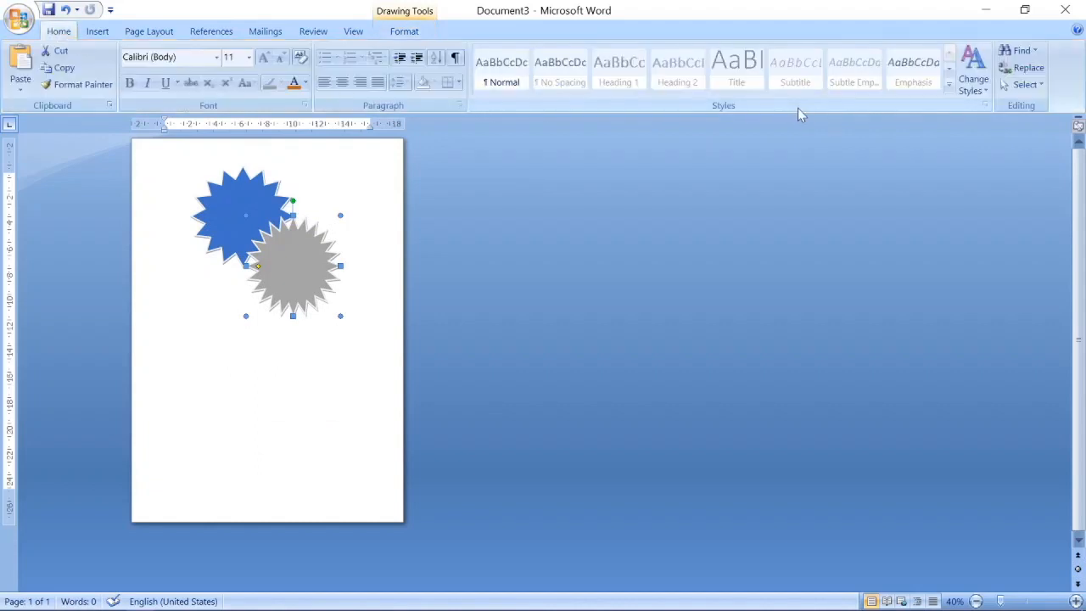
{"action": "left_click", "coordinate": [1025, 84]}
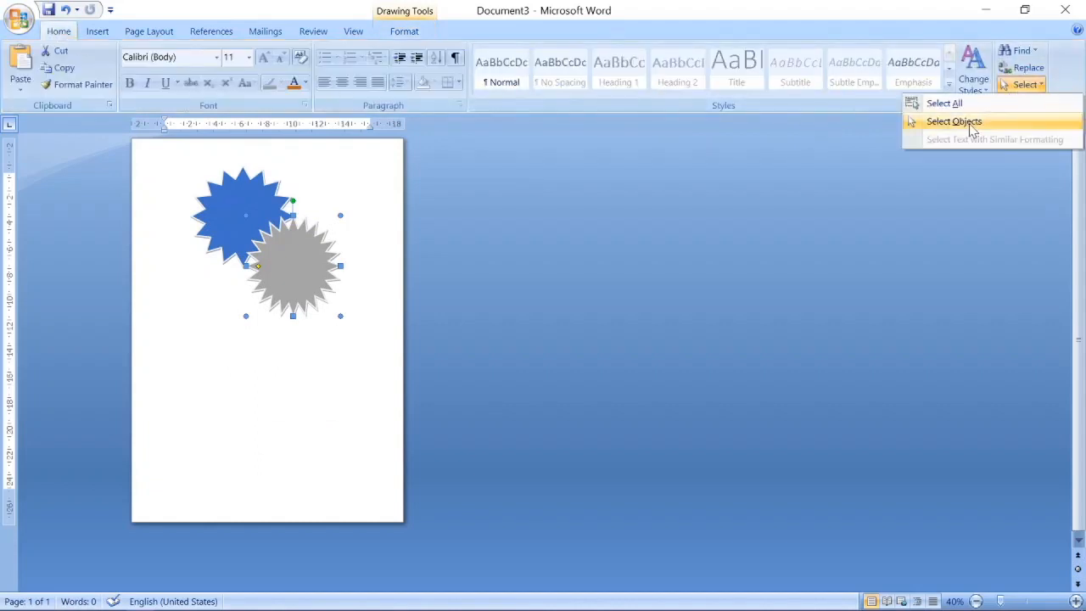
{"action": "left_click", "coordinate": [976, 129]}
{"action": "left_click_drag", "start_coordinate": [177, 153], "coordinate": [378, 347]}
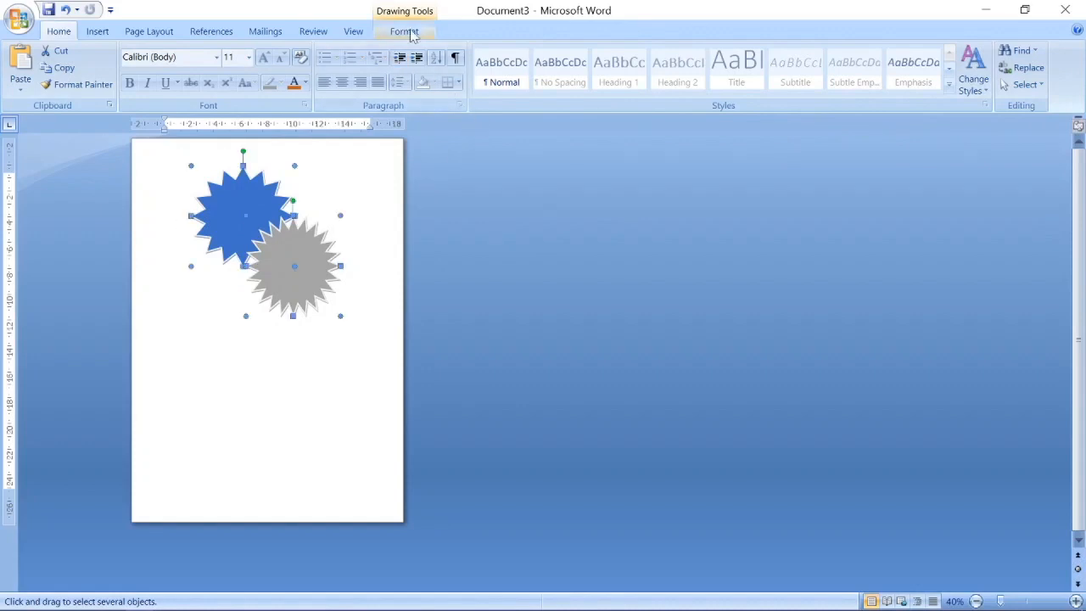
{"action": "left_click", "coordinate": [163, 32]}
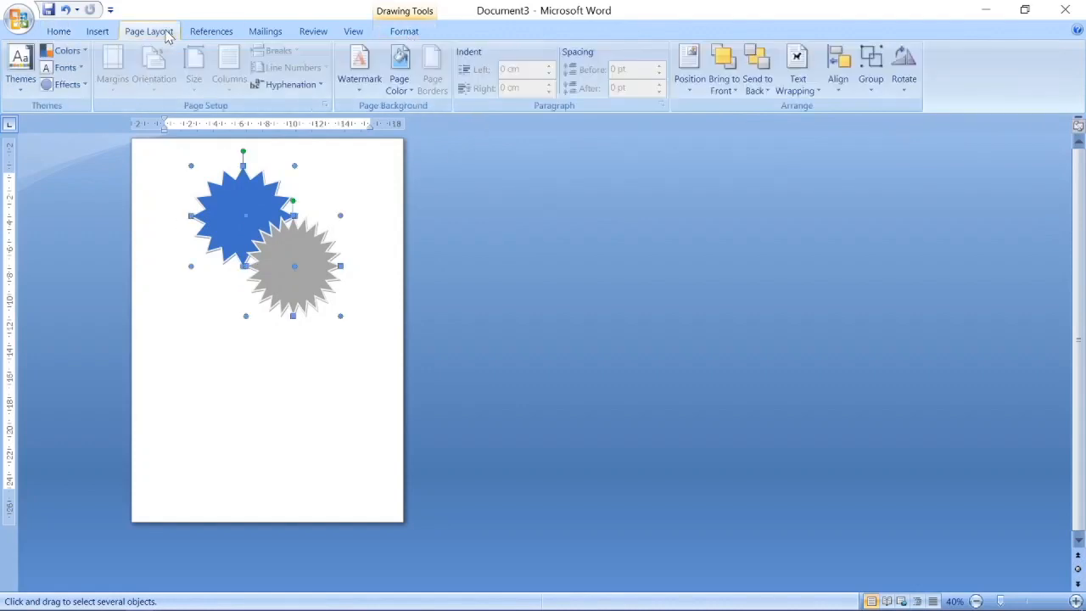
{"action": "left_click", "coordinate": [873, 83]}
{"action": "left_click", "coordinate": [891, 112]}
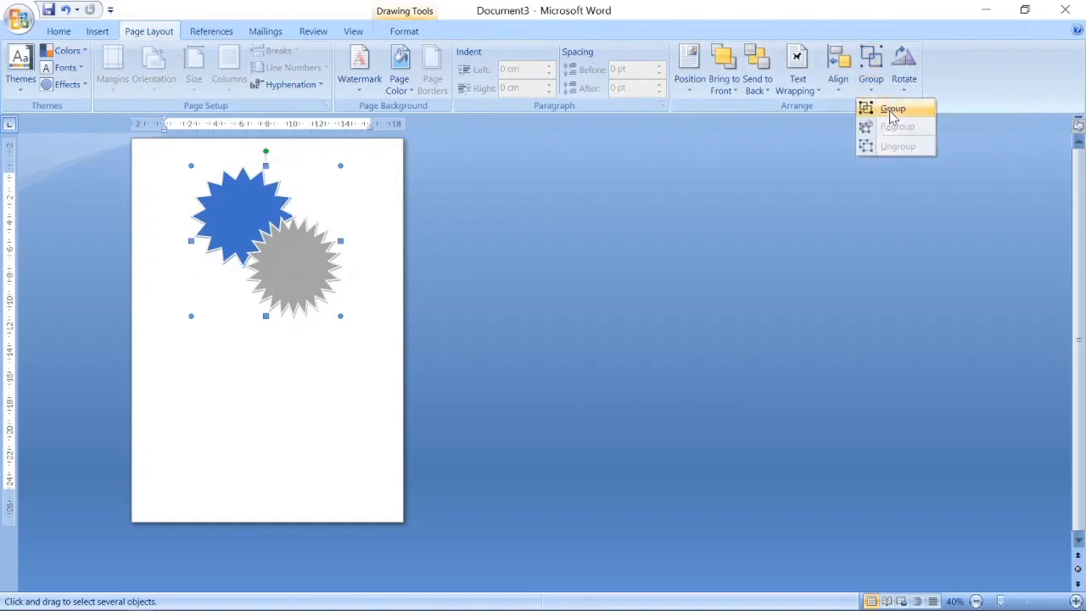
{"action": "left_click", "coordinate": [891, 110]}
Move the grouped stars slightly down the page and ungroup them.
{"action": "left_click_drag", "start_coordinate": [247, 218], "coordinate": [237, 269]}
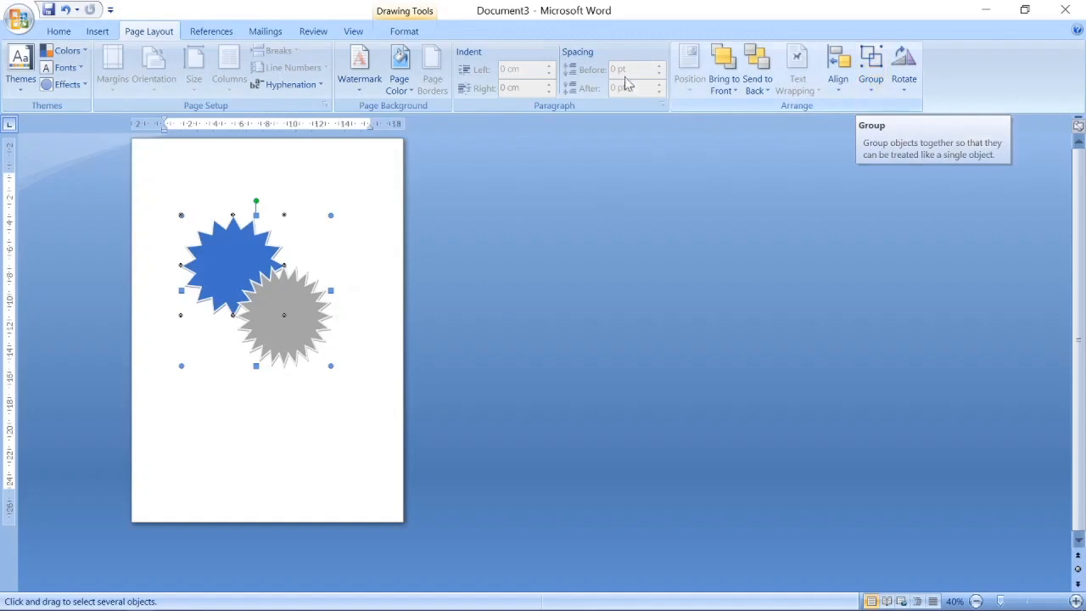
{"action": "left_click", "coordinate": [875, 89]}
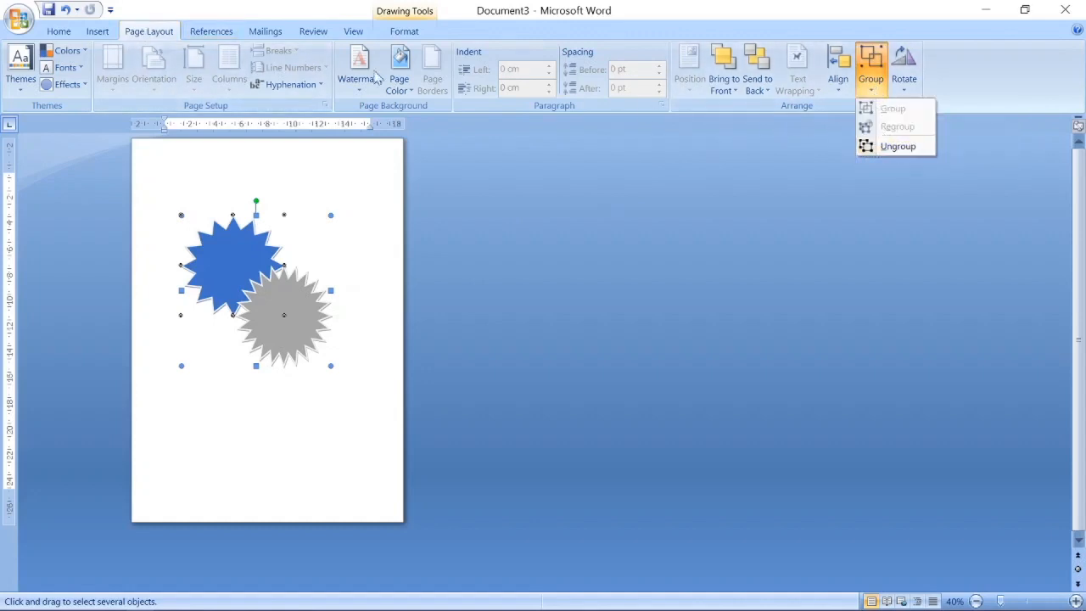
{"action": "left_click", "coordinate": [399, 32]}
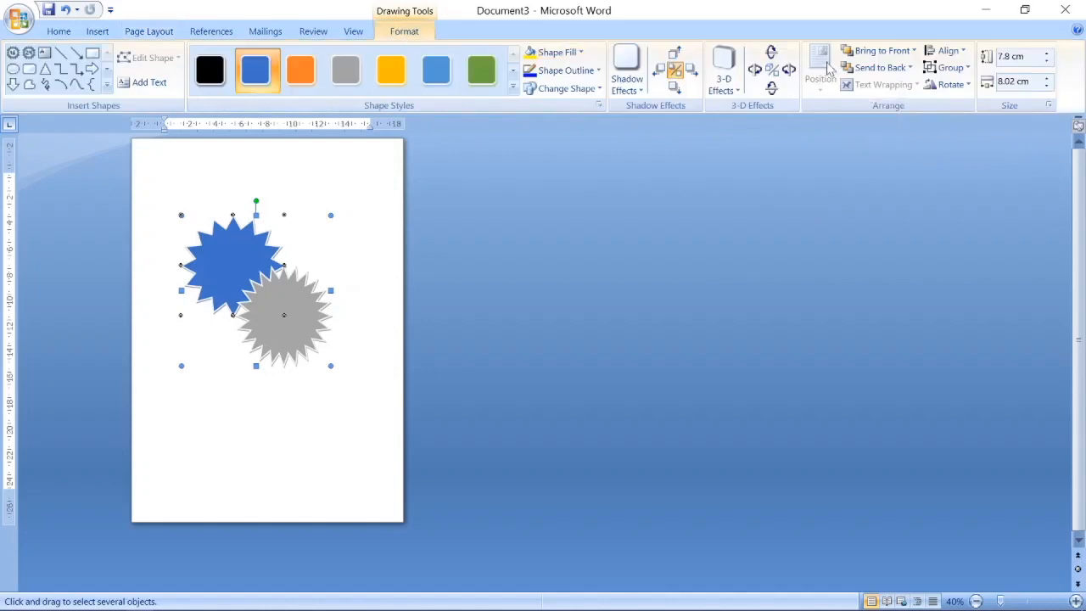
{"action": "left_click", "coordinate": [936, 70]}
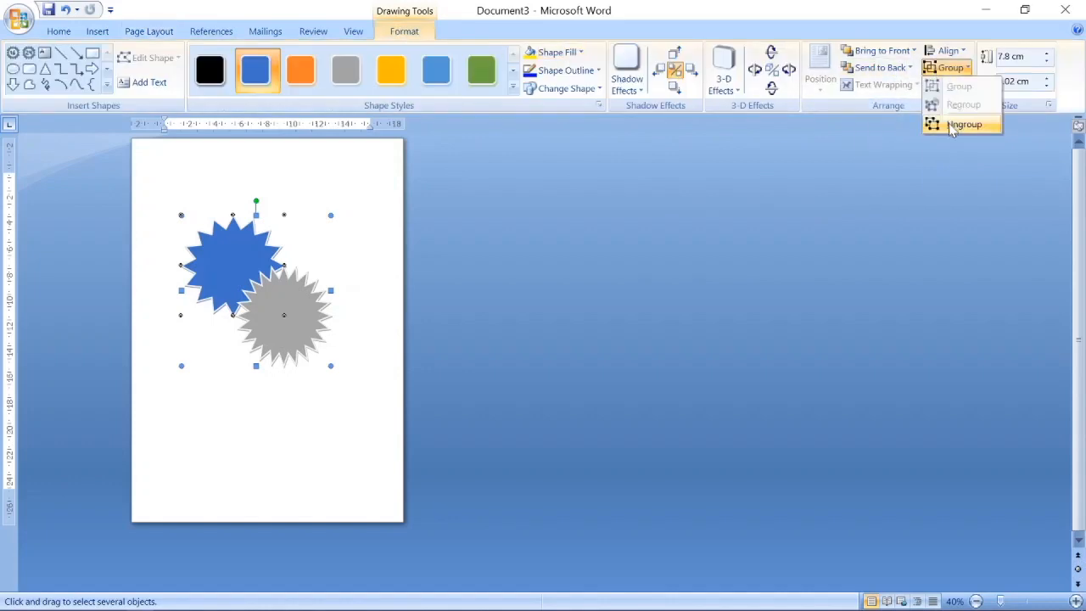
{"action": "left_click", "coordinate": [955, 125]}
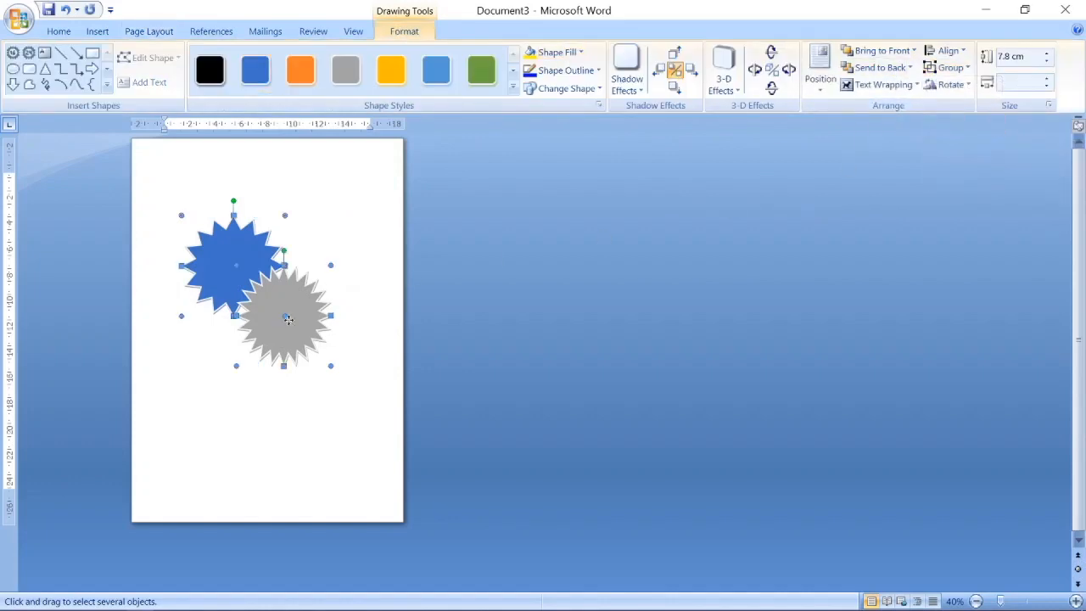
Move the two stars apart, placing the grey one lower on the page and the blue one near its upper edge.
{"action": "left_click_drag", "start_coordinate": [288, 320], "coordinate": [267, 370]}
{"action": "left_click", "coordinate": [340, 228]}
{"action": "left_click_drag", "start_coordinate": [214, 299], "coordinate": [259, 211]}
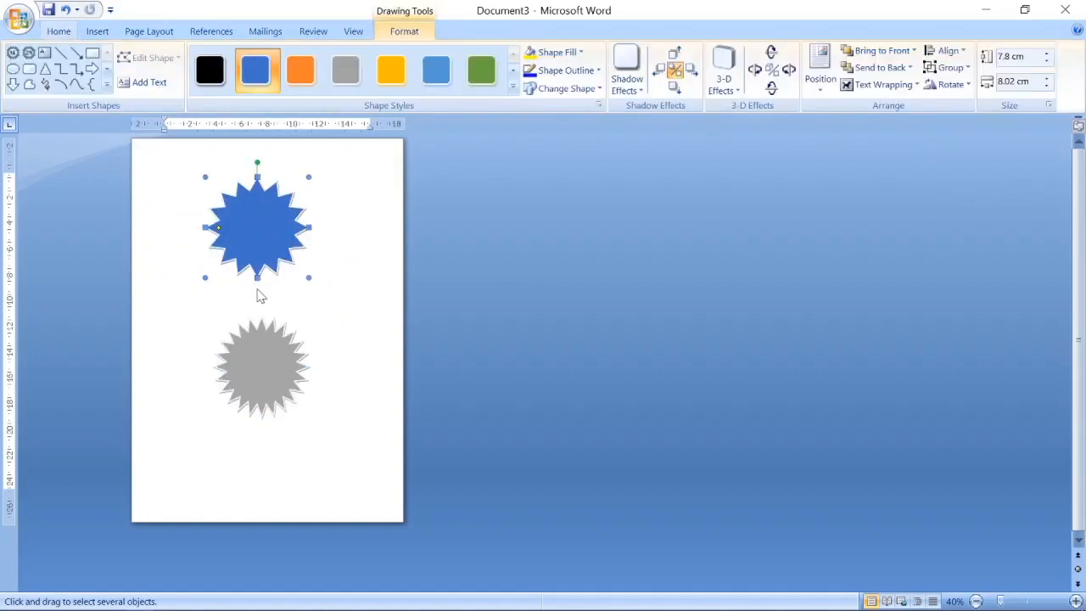
Move the grey star over the lower part of the blue star, select both stars and group them.
{"action": "left_click", "coordinate": [252, 347]}
{"action": "left_click_drag", "start_coordinate": [254, 336], "coordinate": [257, 249]}
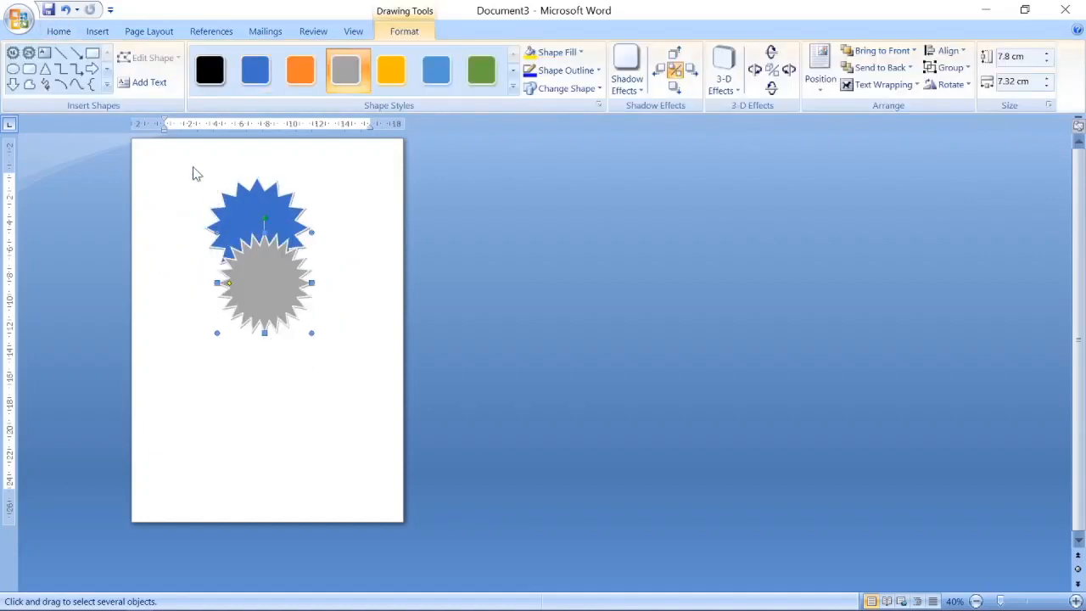
{"action": "left_click_drag", "start_coordinate": [186, 160], "coordinate": [368, 372]}
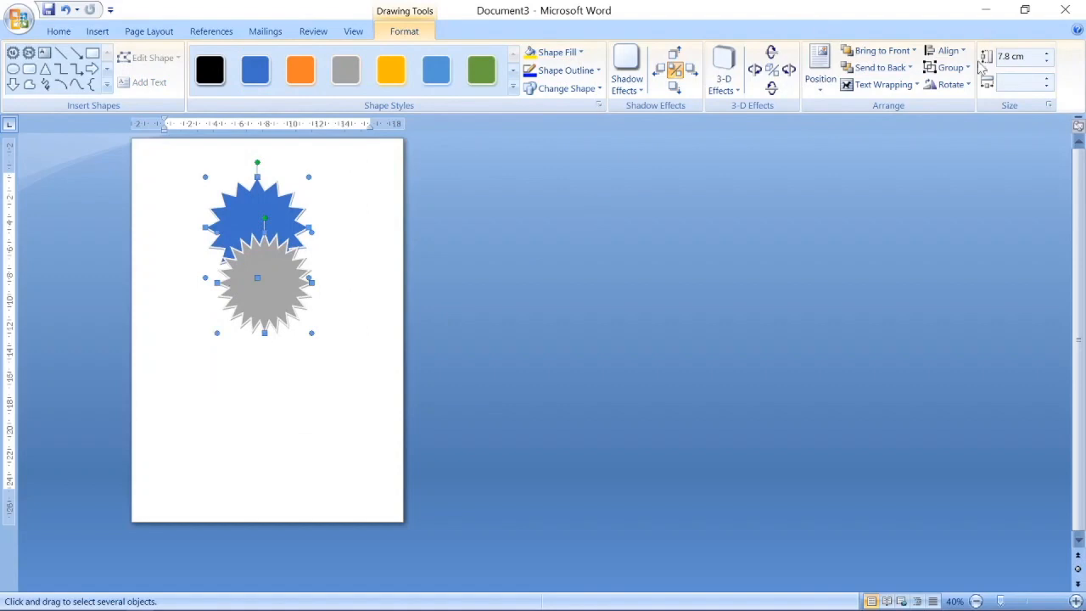
{"action": "left_click", "coordinate": [950, 67]}
{"action": "left_click", "coordinate": [953, 84]}
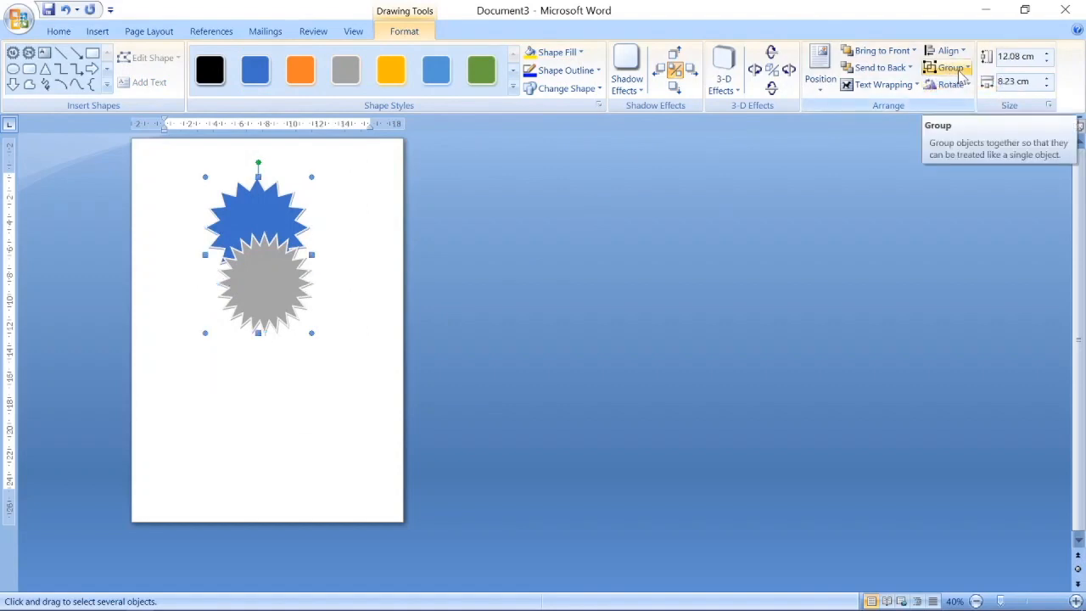
{"action": "left_click", "coordinate": [901, 88]}
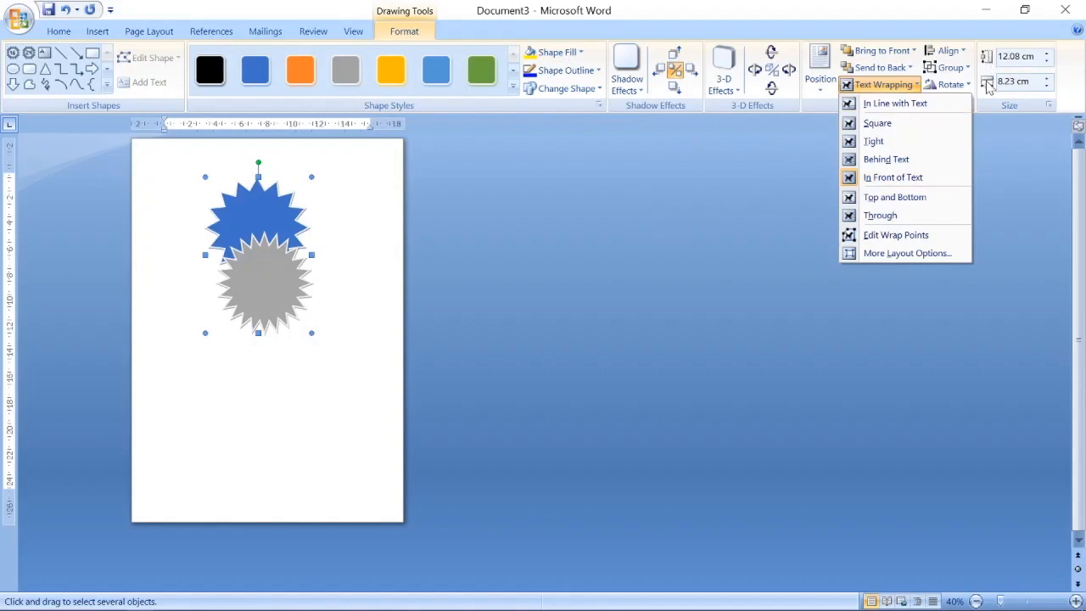
{"action": "left_click", "coordinate": [997, 186]}
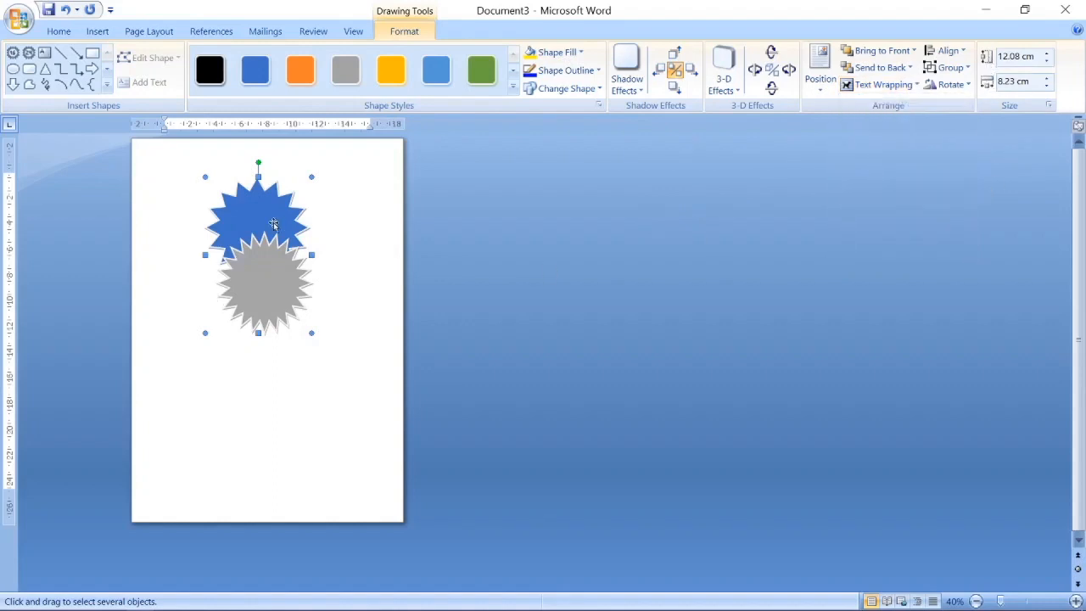
Delete the grouped stars and insert the picture download (1).jpg from the MS folder.
{"action": "key", "text": "Delete"}
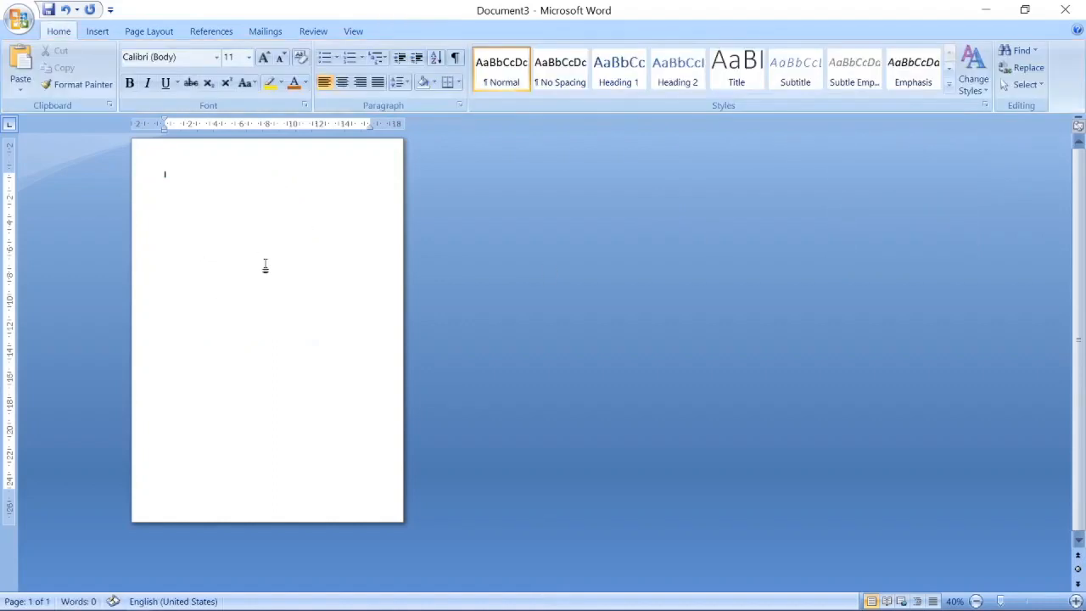
{"action": "left_click", "coordinate": [97, 31]}
{"action": "left_click", "coordinate": [164, 64]}
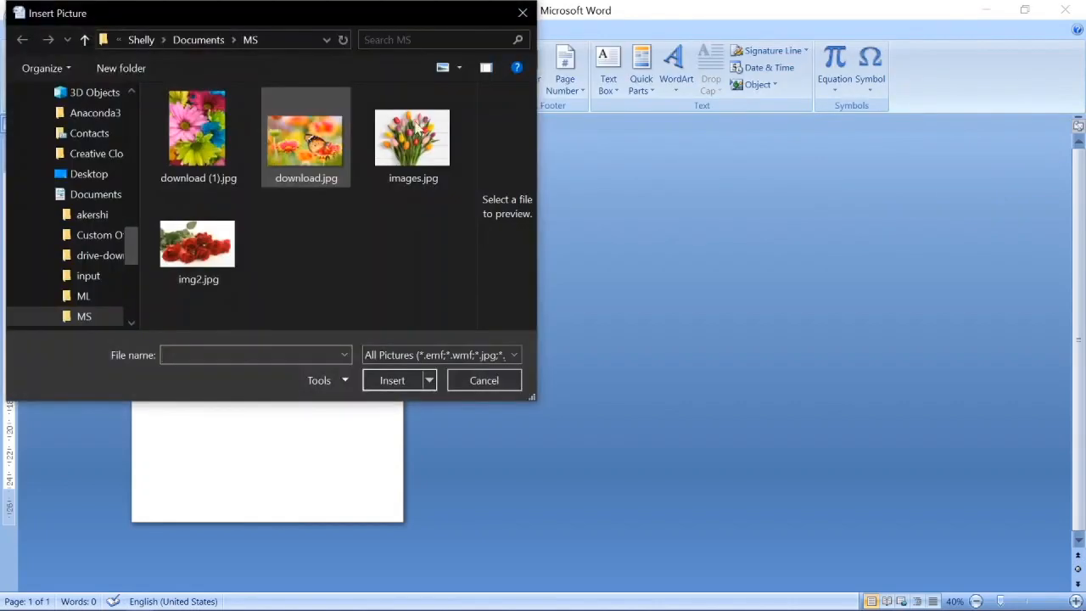
{"action": "left_click", "coordinate": [217, 142]}
{"action": "left_click", "coordinate": [374, 382]}
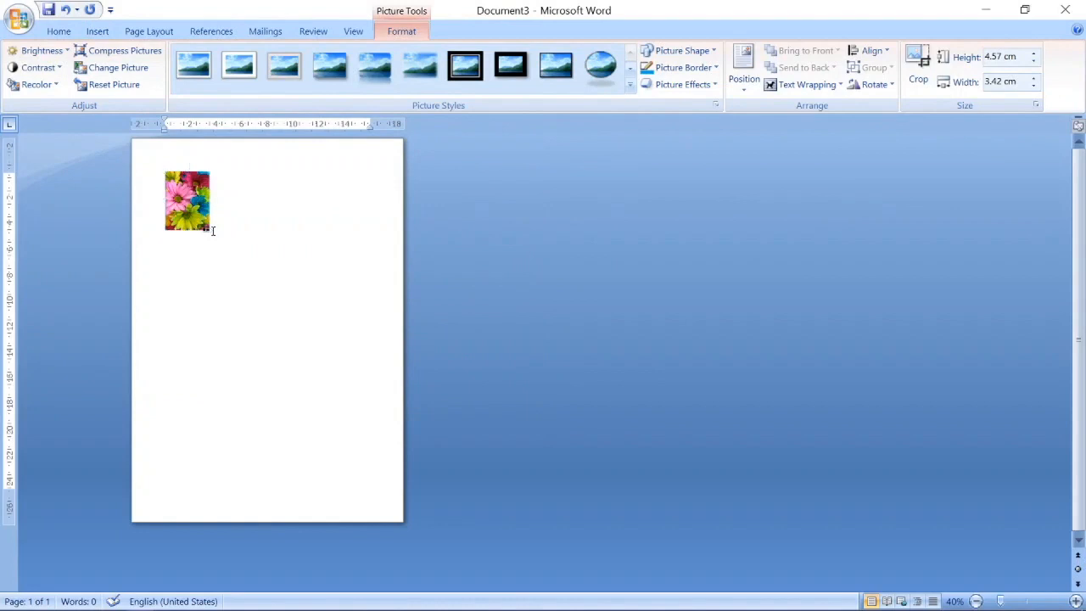
Enlarge the flower picture to about 19.89 by 15.52 cm, and crop its upper, left and right edges to about 9.33 by 13.22 cm.
{"action": "left_click_drag", "start_coordinate": [210, 229], "coordinate": [367, 438]}
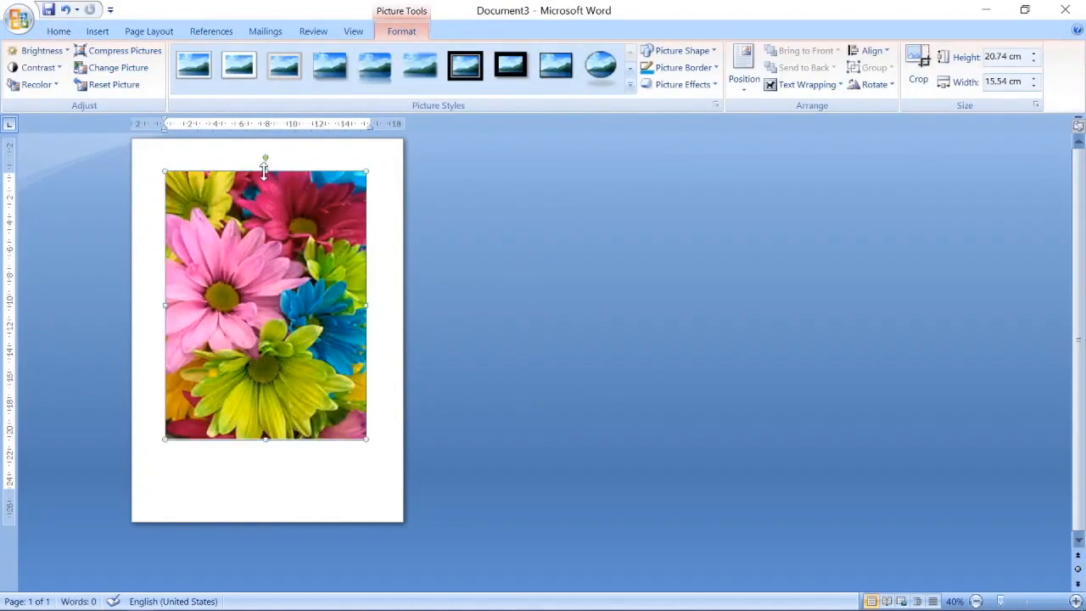
{"action": "mouse_move", "coordinate": [266, 171]}
{"action": "left_mouse_down"}
{"action": "mouse_move", "coordinate": [267, 310]}
{"action": "mouse_move", "coordinate": [265, 181]}
{"action": "left_mouse_up"}
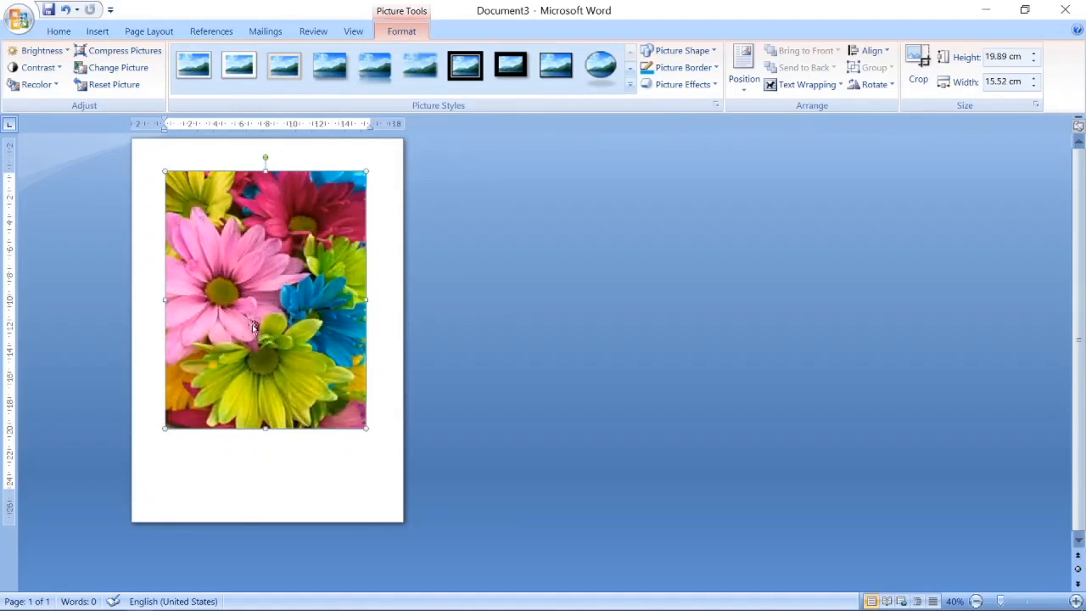
{"action": "left_click", "coordinate": [924, 57]}
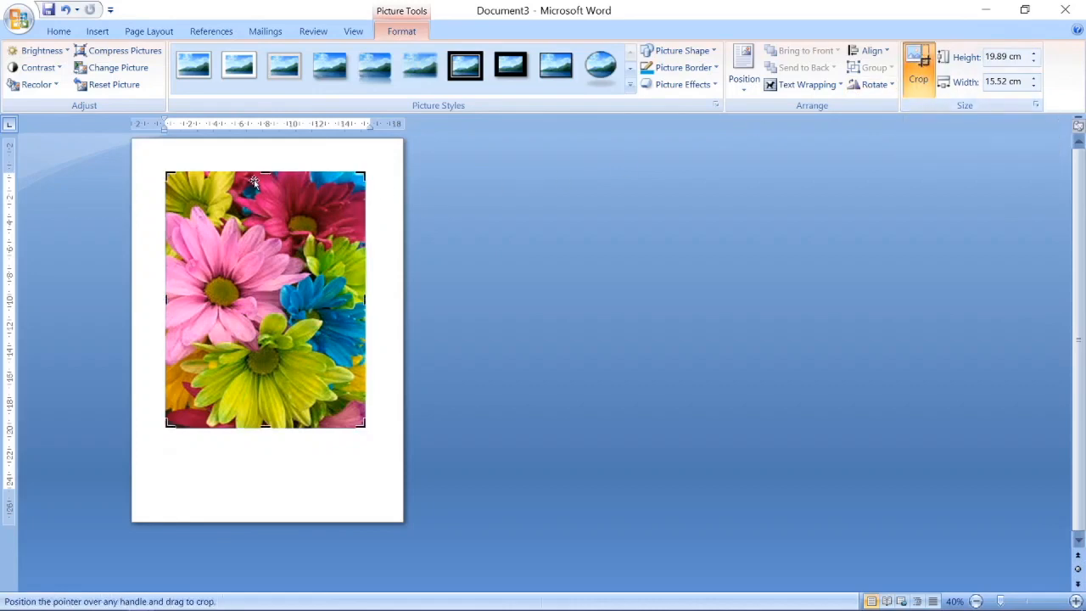
{"action": "left_click_drag", "start_coordinate": [266, 176], "coordinate": [247, 311]}
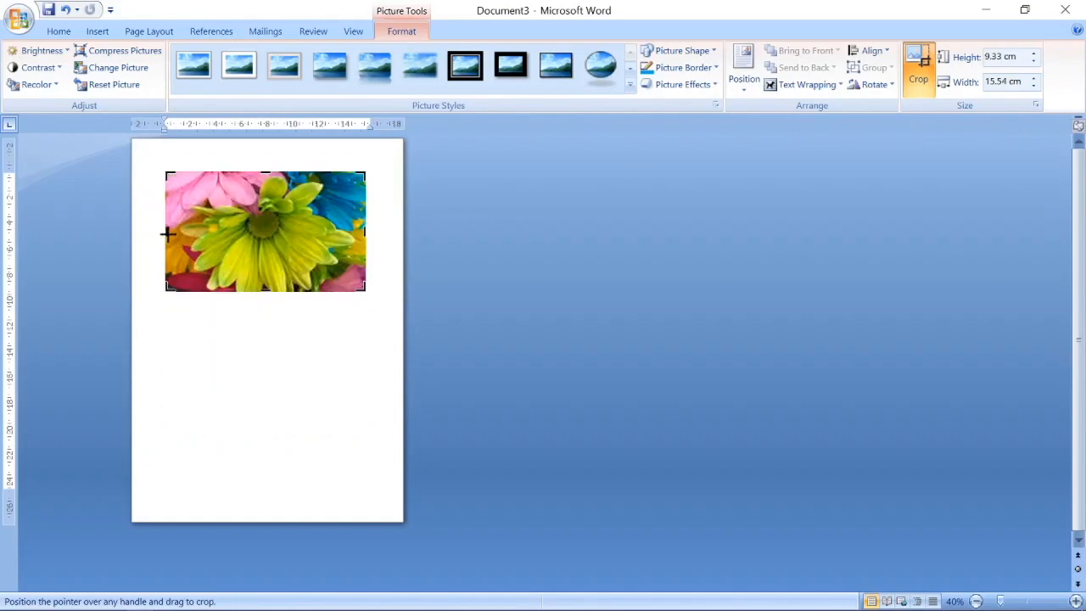
{"action": "left_click_drag", "start_coordinate": [167, 234], "coordinate": [176, 233]}
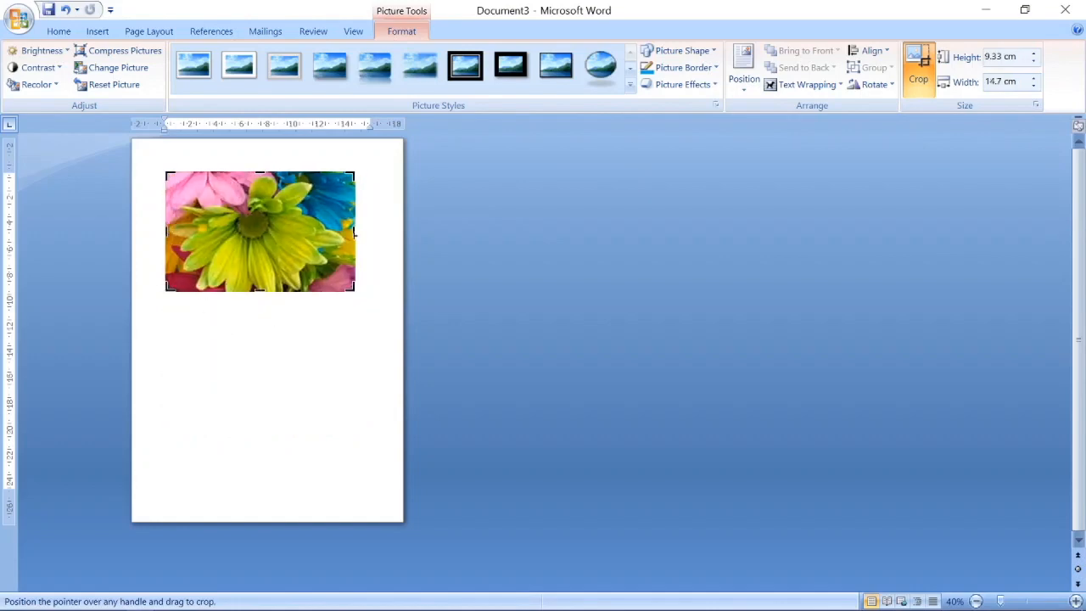
{"action": "left_click_drag", "start_coordinate": [354, 233], "coordinate": [336, 234]}
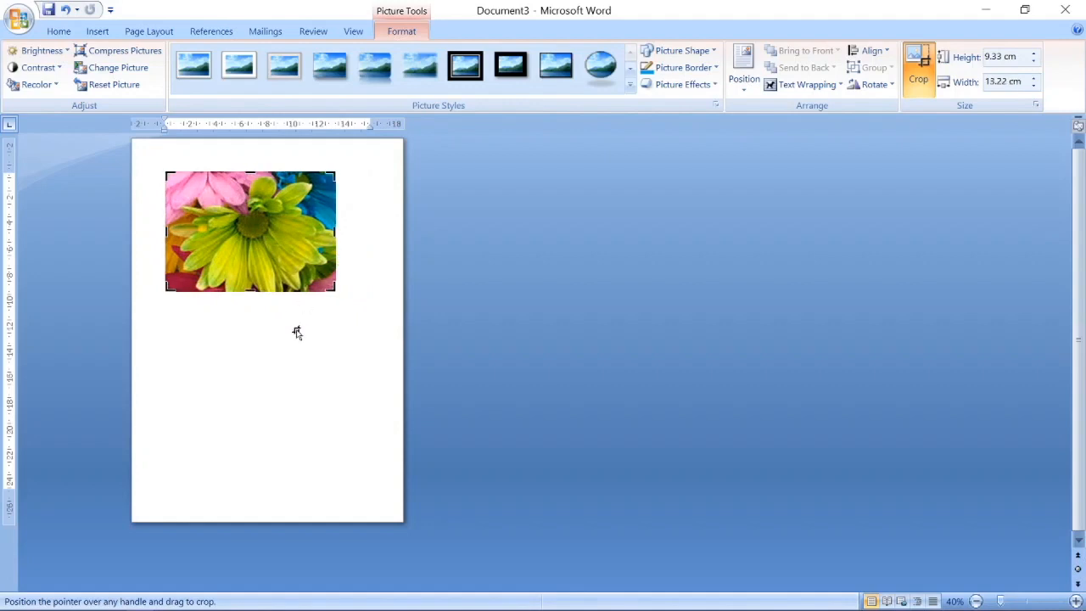
{"action": "key", "text": "Escape"}
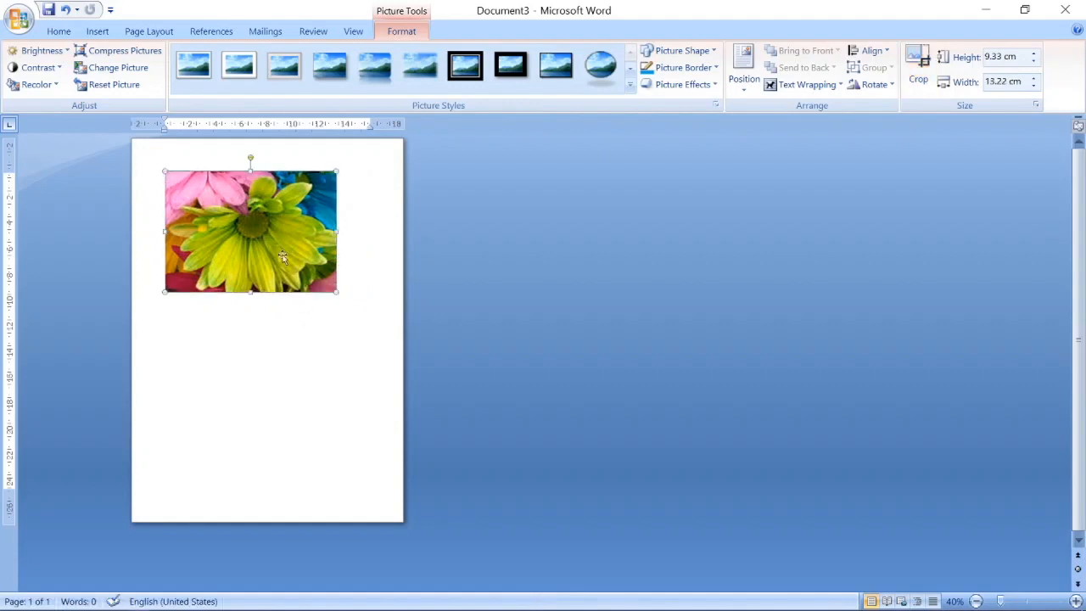
Stretch the cropped picture to about 17.87 cm high and 15.88 cm wide and give it the wavy punched-tape flowchart shape.
{"action": "left_click_drag", "start_coordinate": [334, 293], "coordinate": [371, 315]}
{"action": "left_click_drag", "start_coordinate": [268, 318], "coordinate": [262, 403]}
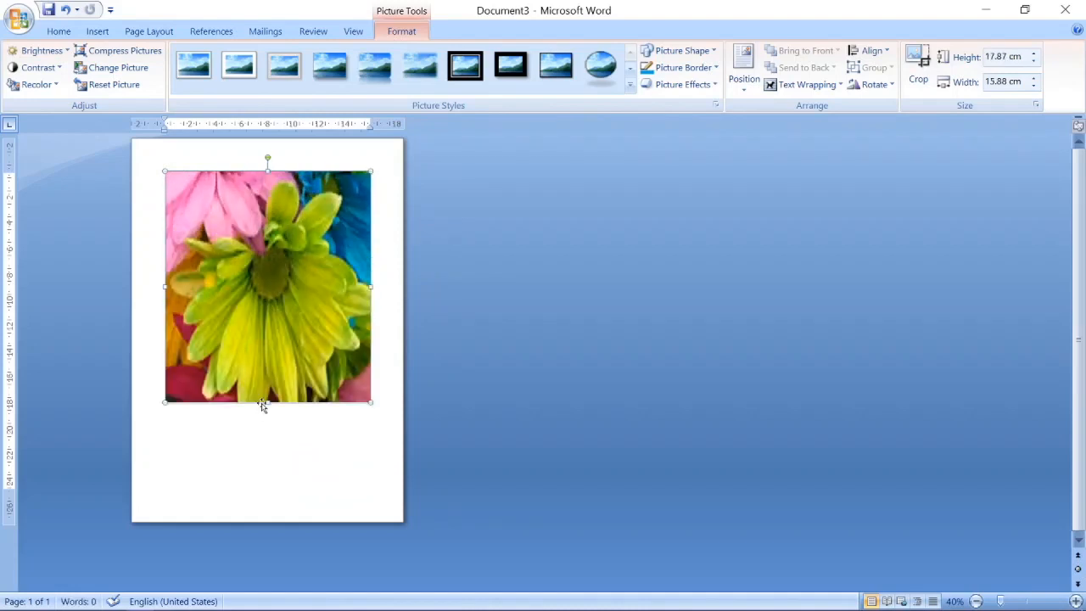
{"action": "left_click", "coordinate": [714, 51]}
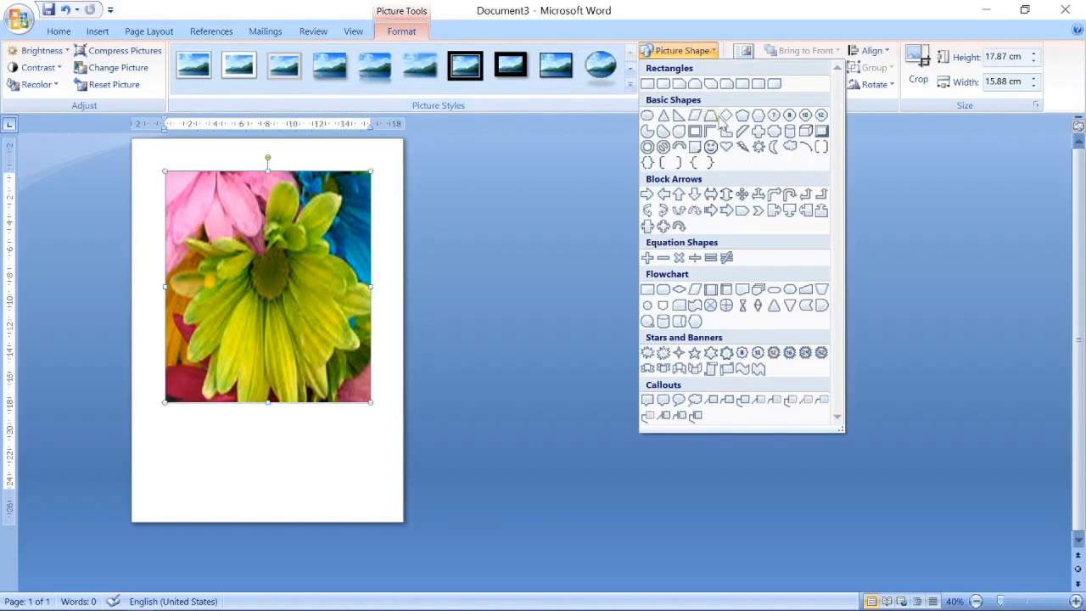
{"action": "left_click", "coordinate": [695, 307]}
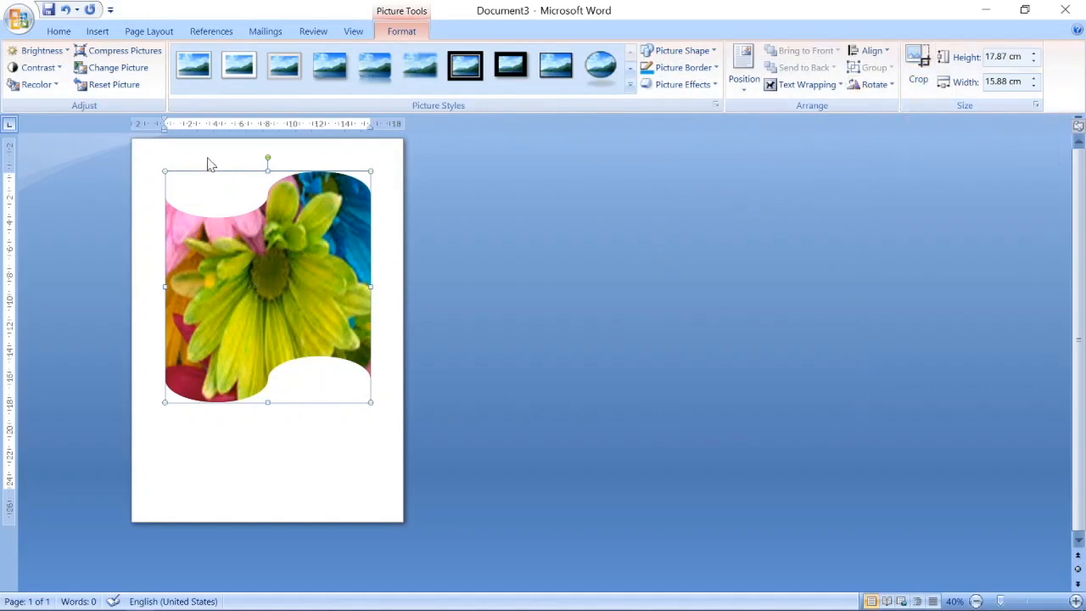
Open the document my project.docx and look through its pages at 90% zoom down to the kitchen drawing on page 4.
{"action": "left_click", "coordinate": [97, 33]}
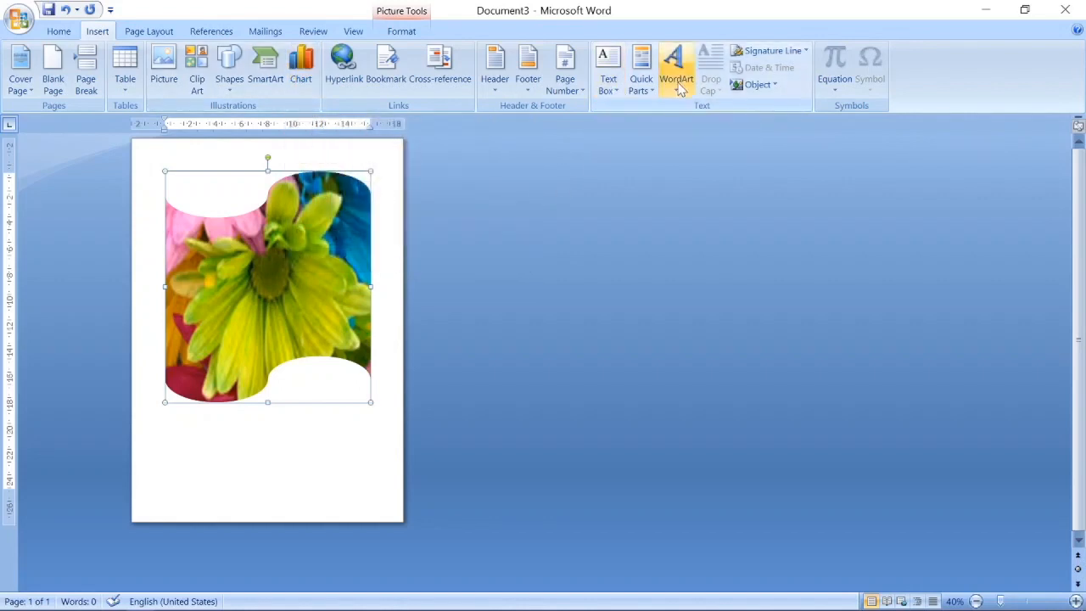
{"action": "left_click", "coordinate": [21, 19]}
{"action": "left_click", "coordinate": [140, 67]}
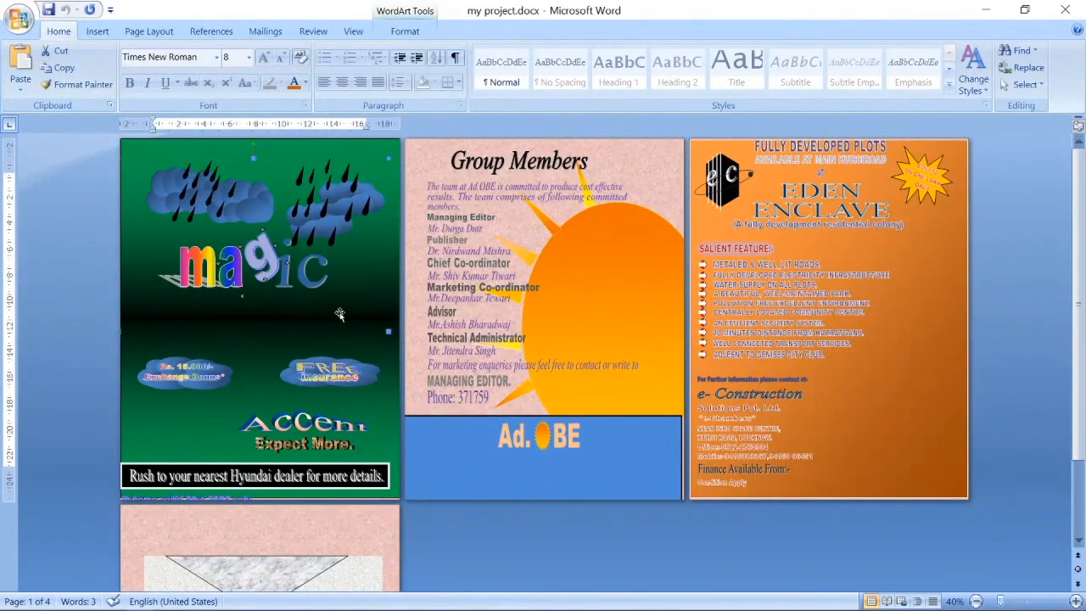
{"action": "left_click_drag", "start_coordinate": [999, 602], "coordinate": [1012, 601]}
{"action": "left_click", "coordinate": [1076, 601]}
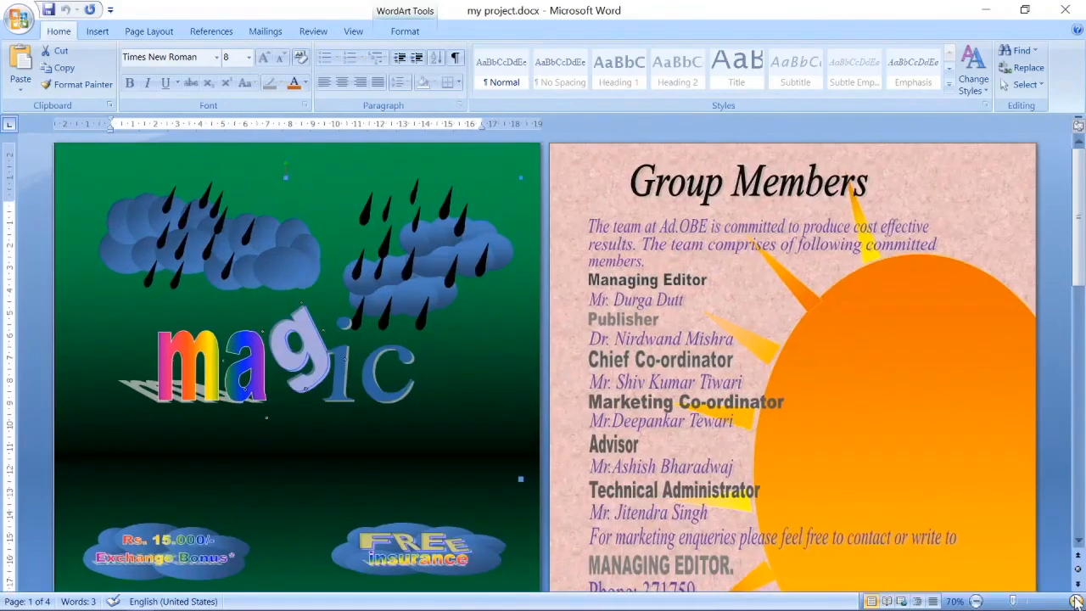
{"action": "left_click", "coordinate": [1076, 601]}
{"action": "left_click", "coordinate": [1076, 601]}
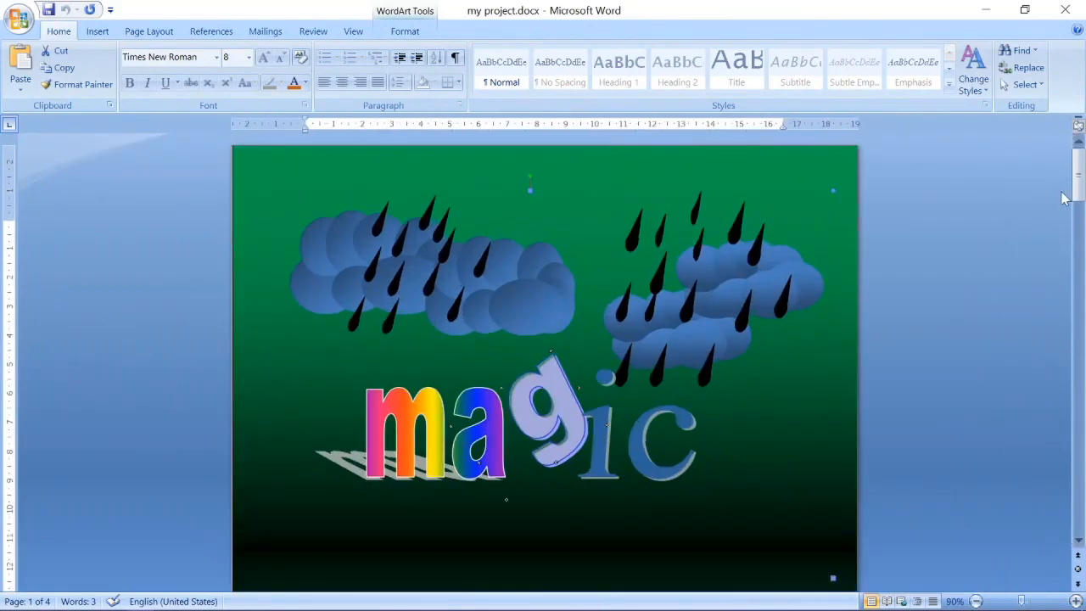
{"action": "left_click_drag", "start_coordinate": [1077, 191], "coordinate": [1080, 501]}
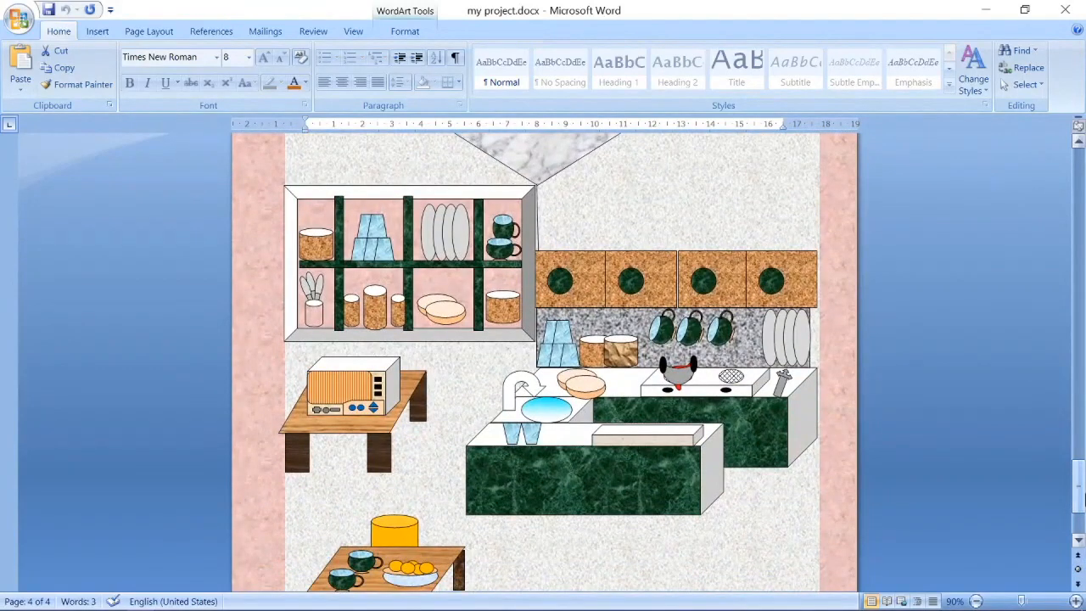